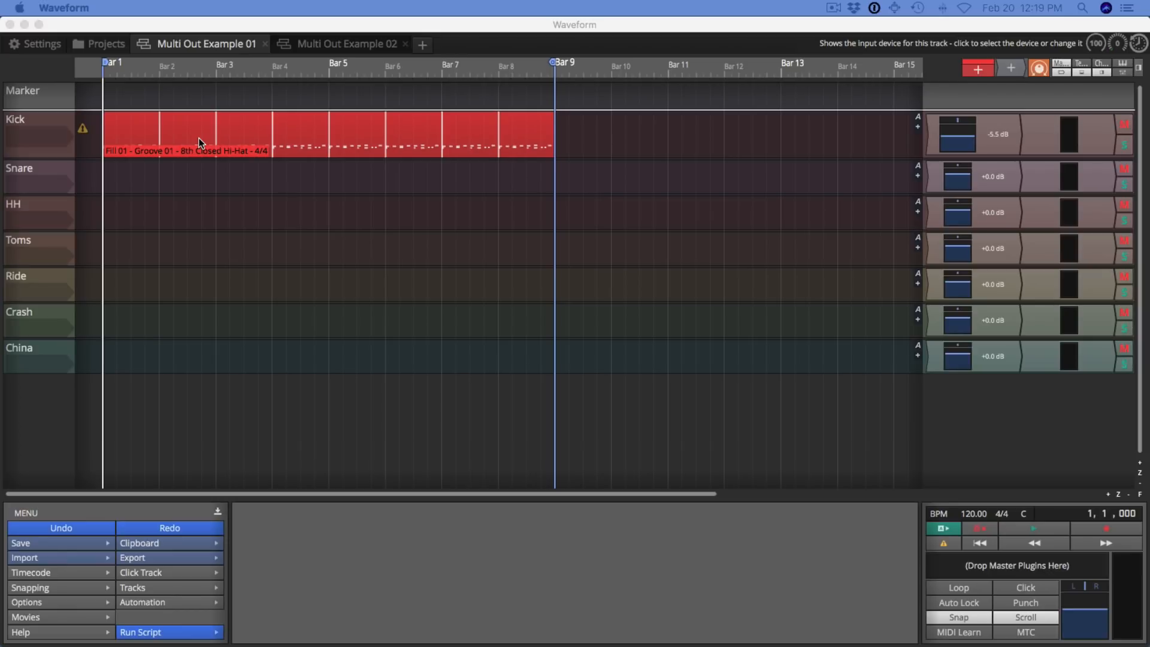
Step: Insert the MANDA AUDIO MT-PowerDrumKit plugin on the Kick track and play back the drum clip to audition it
click(68, 163)
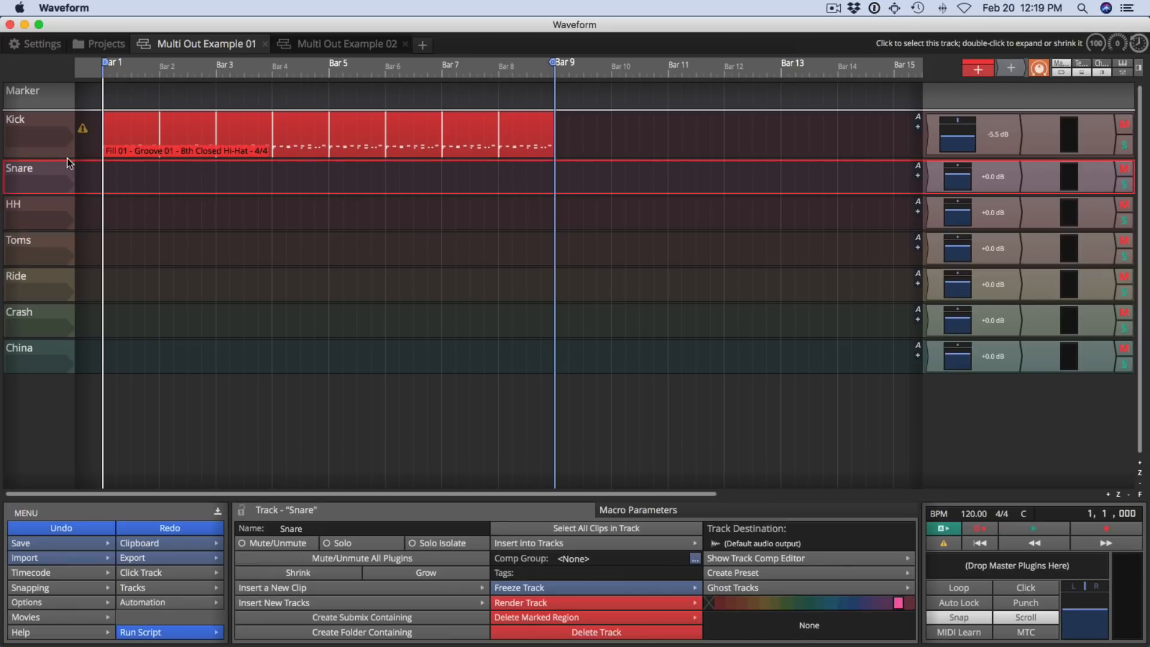
mouse_move(68, 161)
mouse_down()
mouse_move(84, 270)
mouse_move(80, 369)
mouse_move(56, 160)
mouse_up()
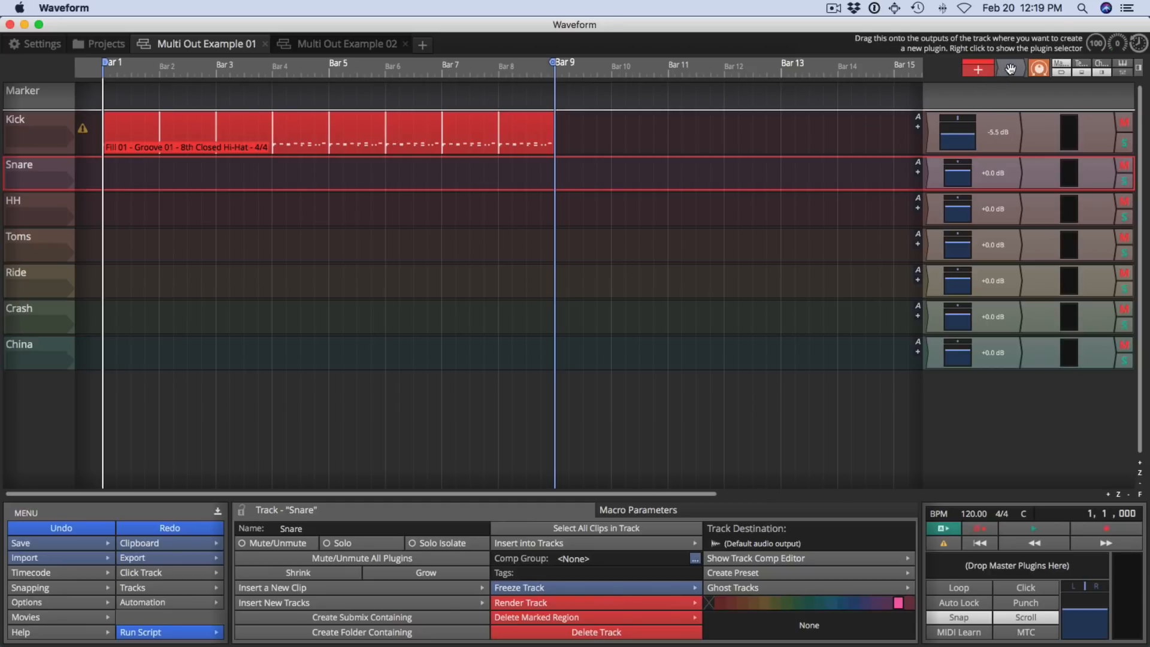
drag(1011, 69, 934, 129)
mouse_move(888, 194)
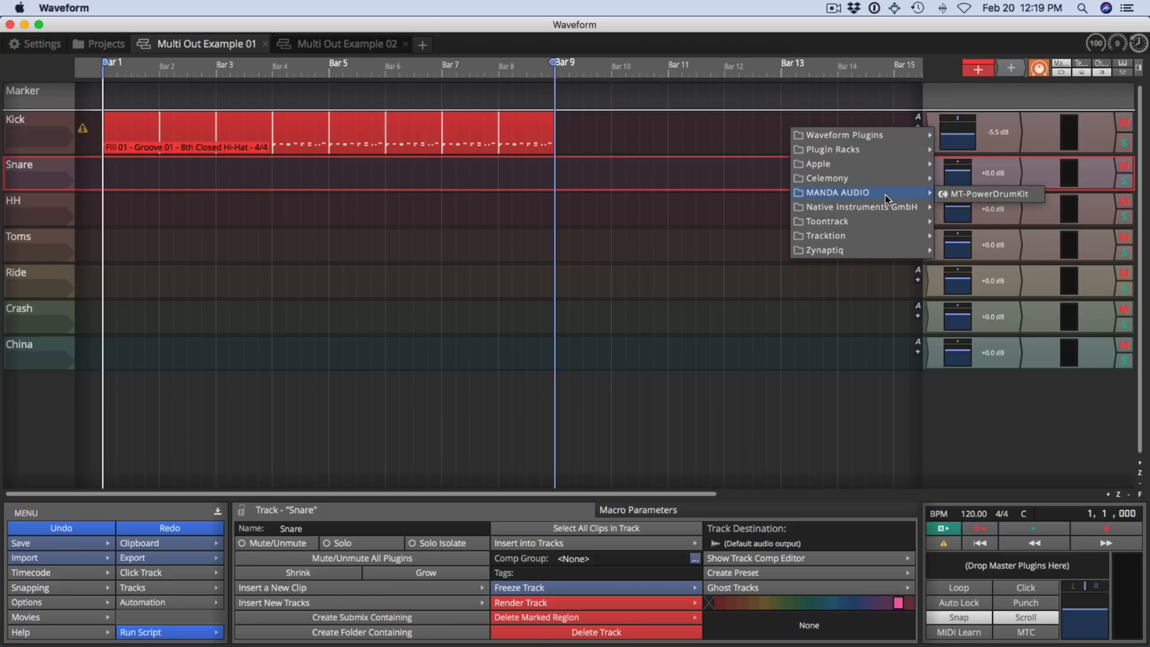
click(983, 194)
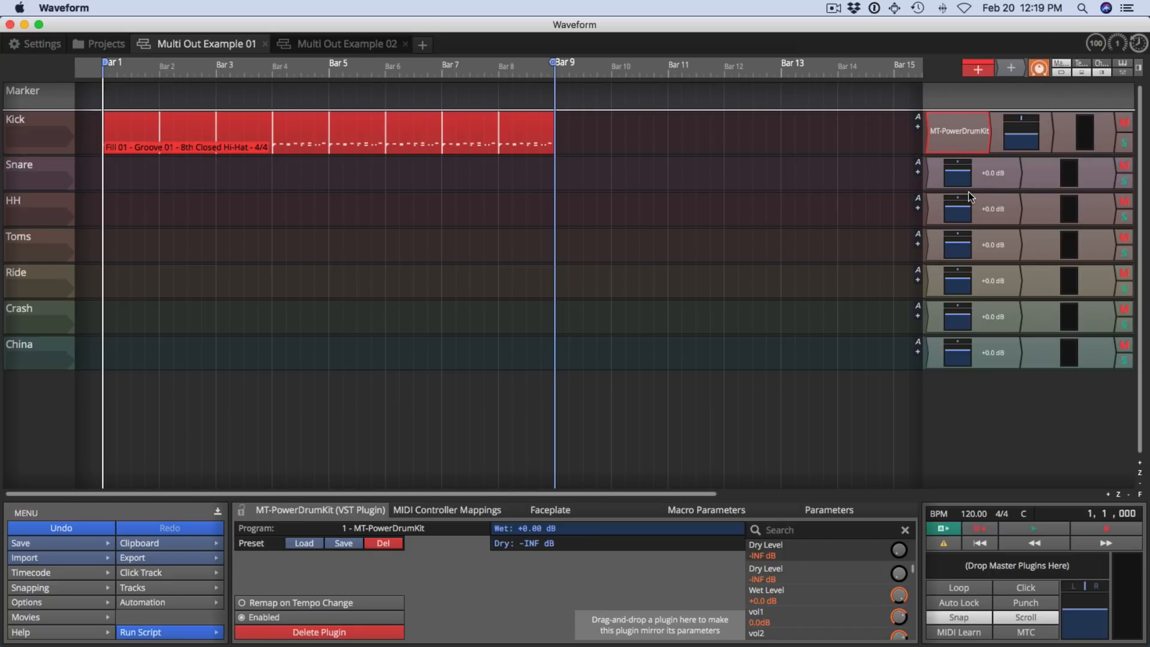
key(space)
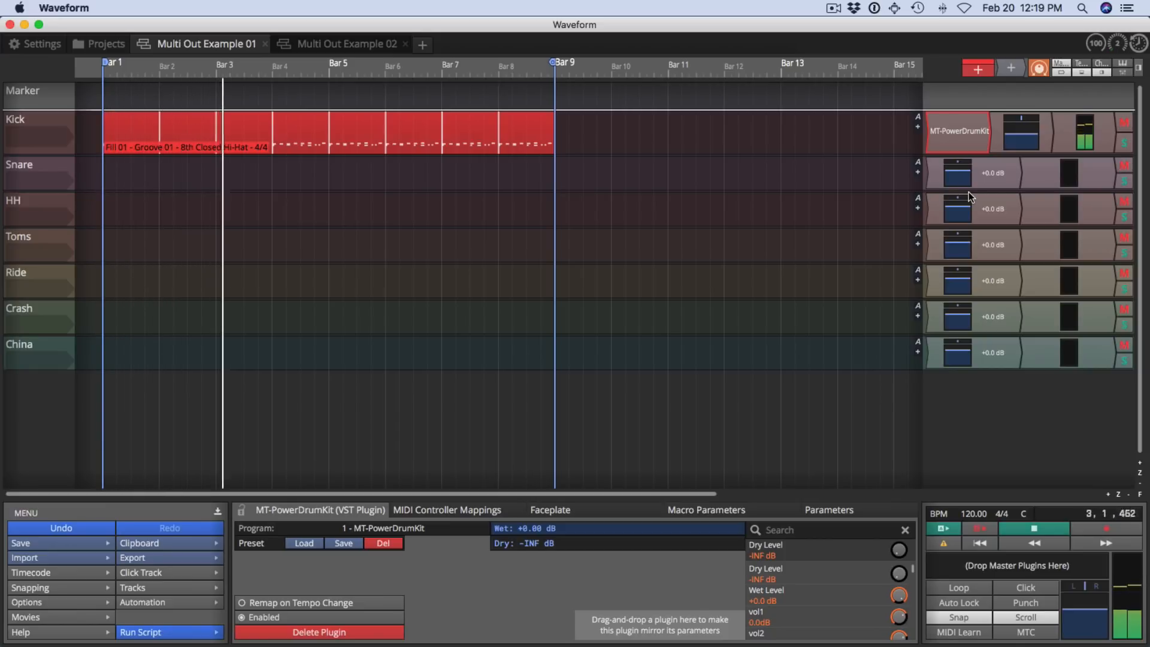
key(space)
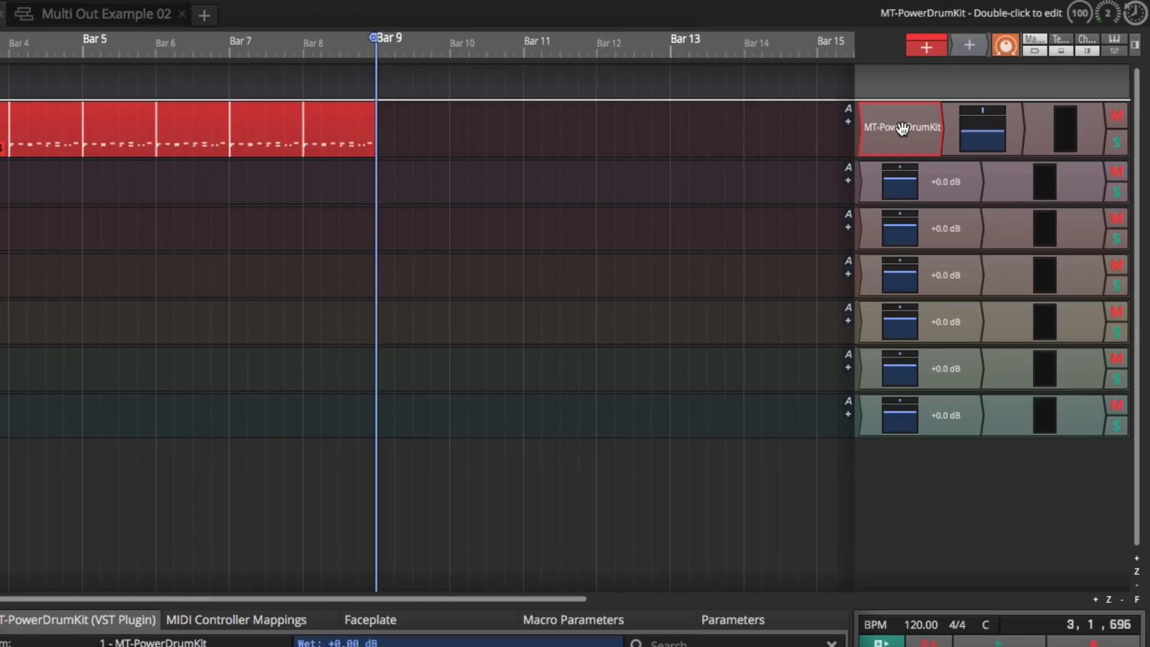
Step: Wrap the Kick track's MT-PowerDrumKit in a new rack and add rack instances to the Snare, HH, Toms, Ride, Crash and China tracks
right_click(955, 133)
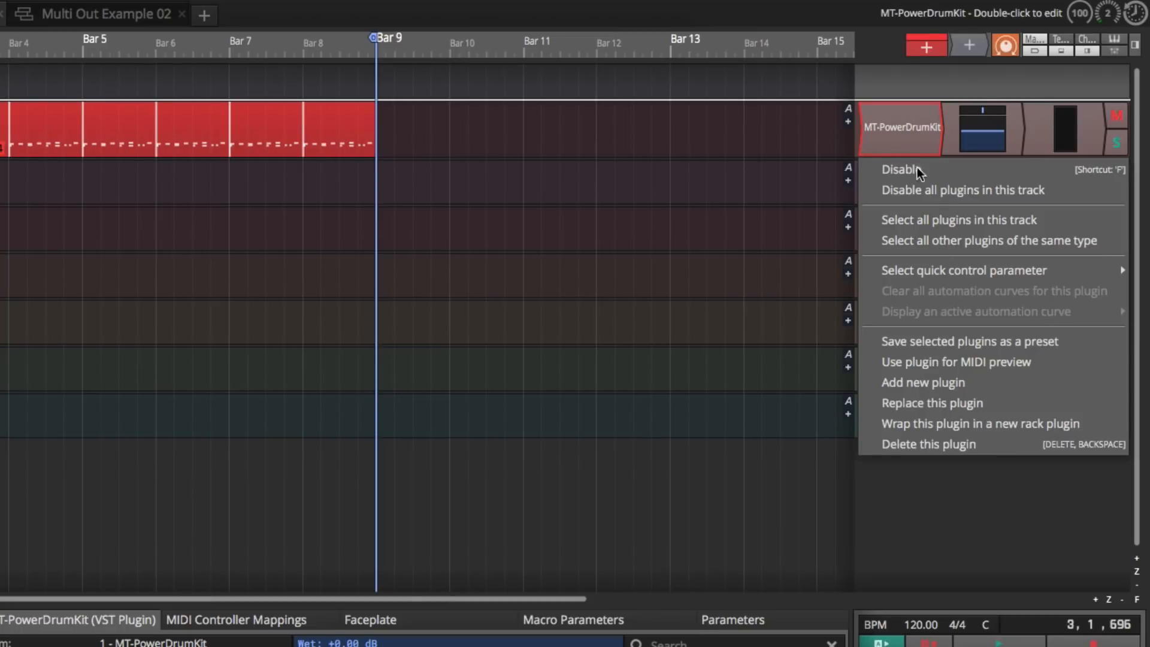
click(976, 421)
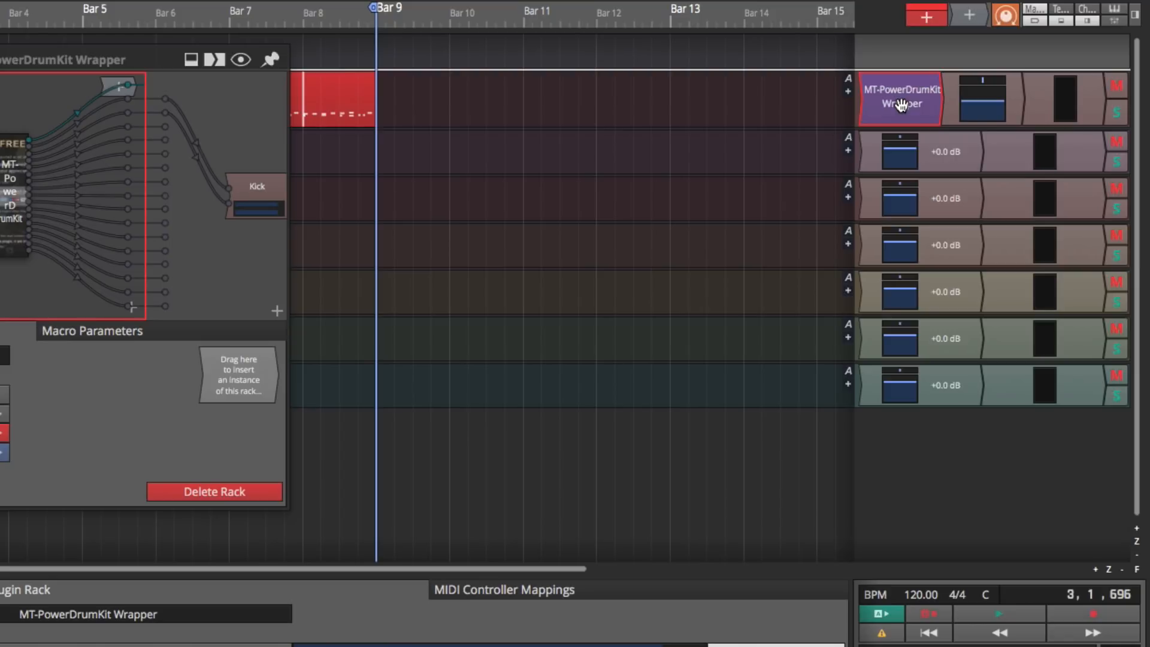
drag(902, 105, 875, 330)
drag(875, 339, 876, 378)
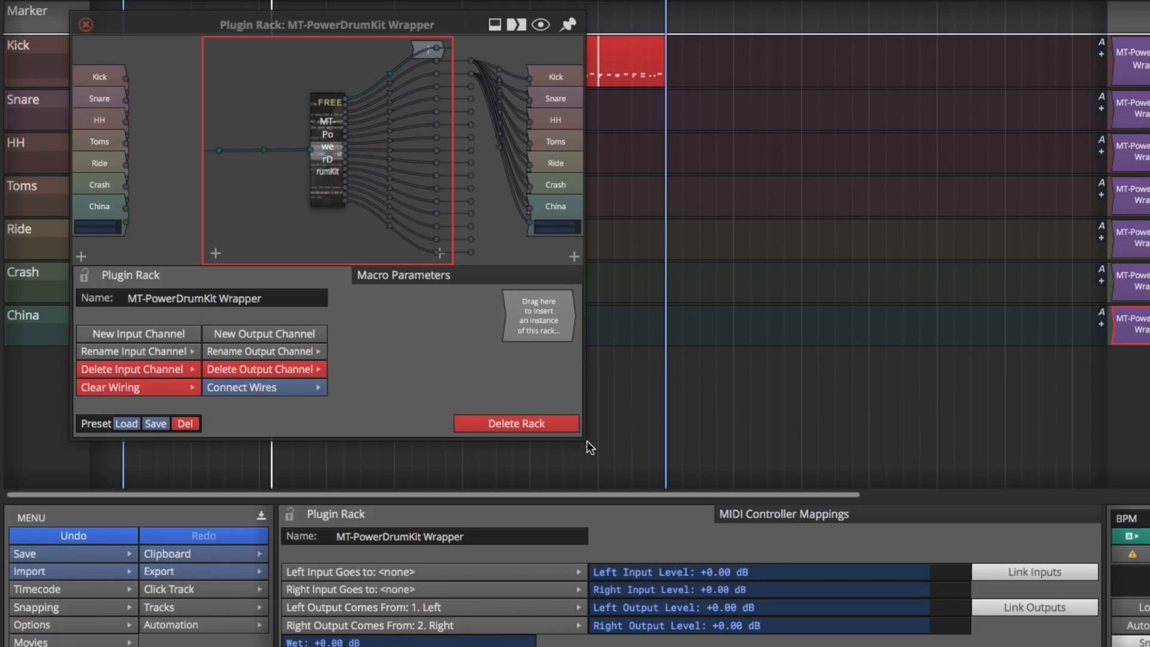
Step: Enlarge the rack window, clear all output wiring and reconnect the outputs sequentially to the tracks
drag(585, 440, 1149, 646)
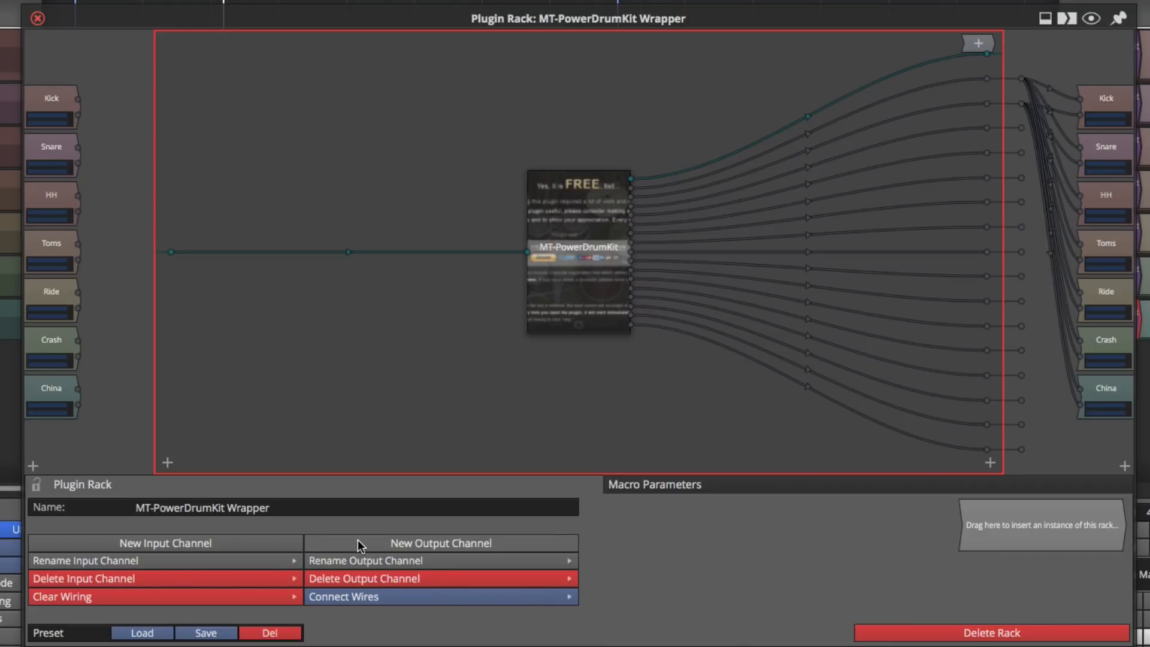
click(107, 599)
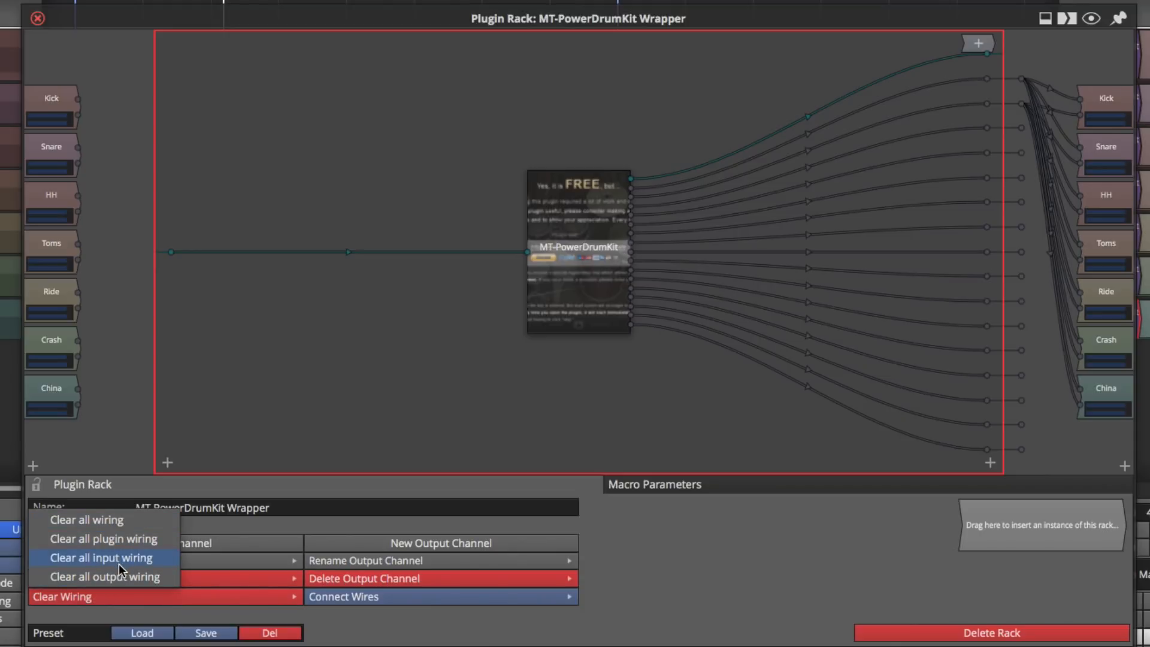
click(122, 577)
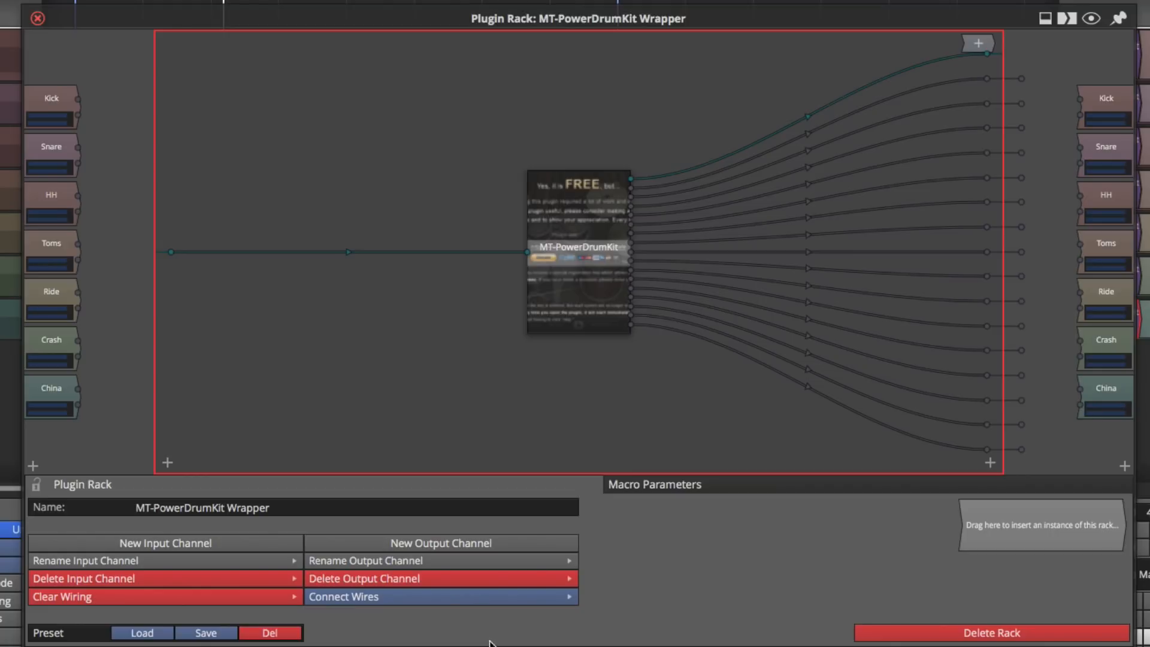
click(400, 598)
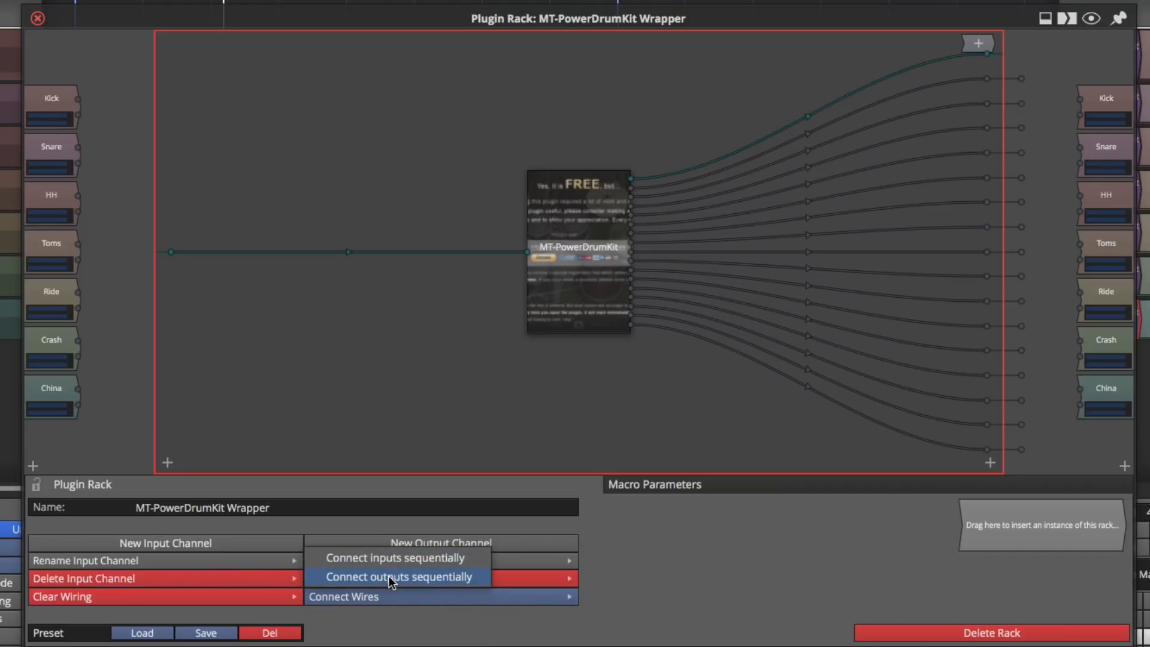
click(391, 577)
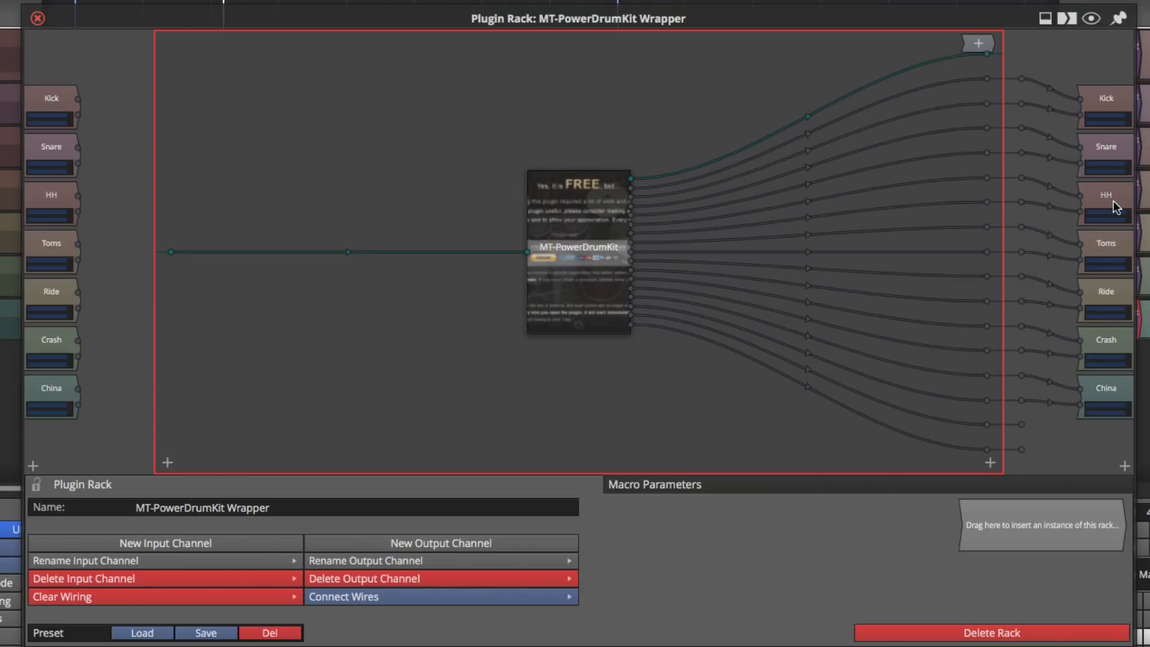
Step: Open the MT-PowerDrumKit interface from inside the rack and show its mixer
click(599, 262)
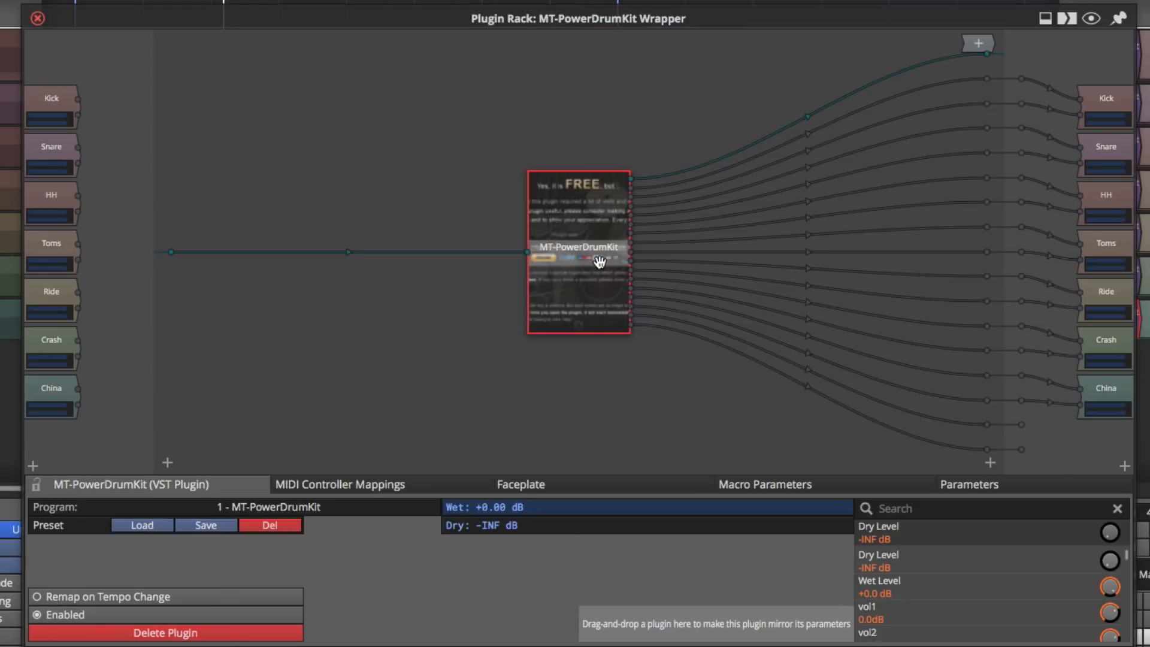
double_click(599, 262)
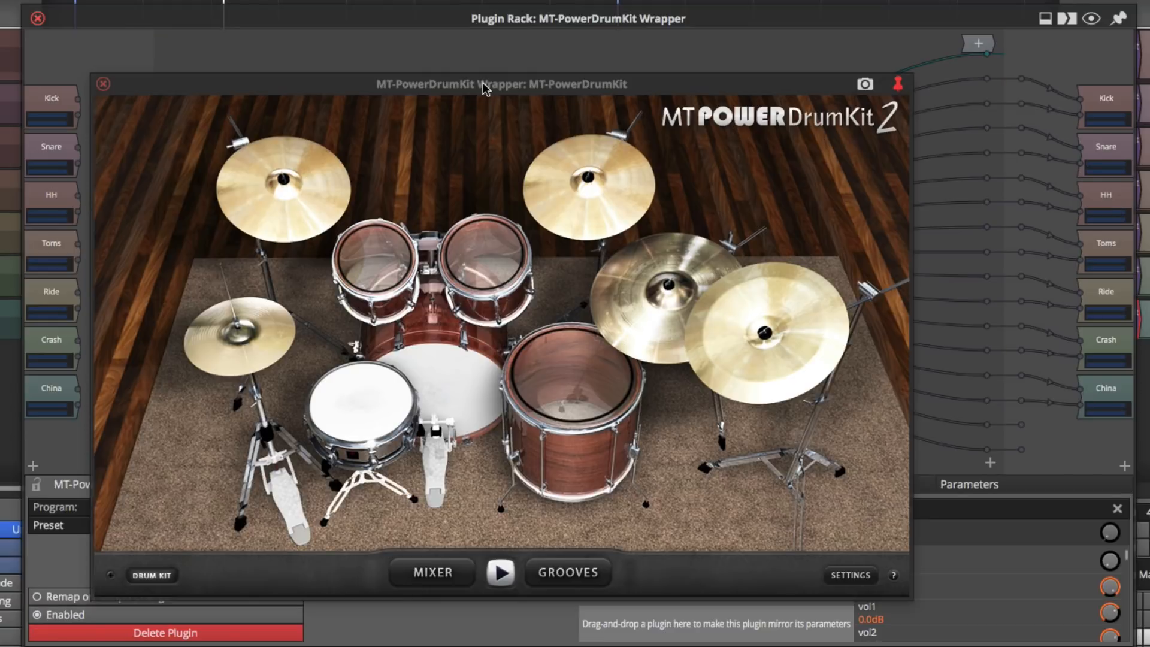
drag(486, 83, 425, 21)
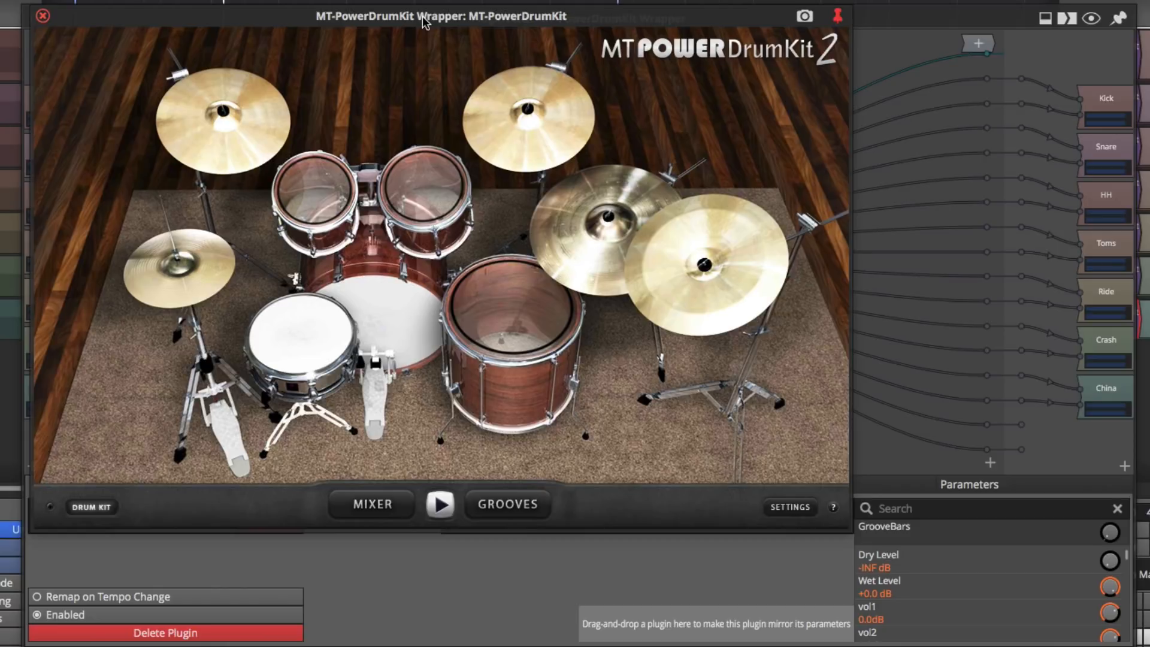
click(374, 506)
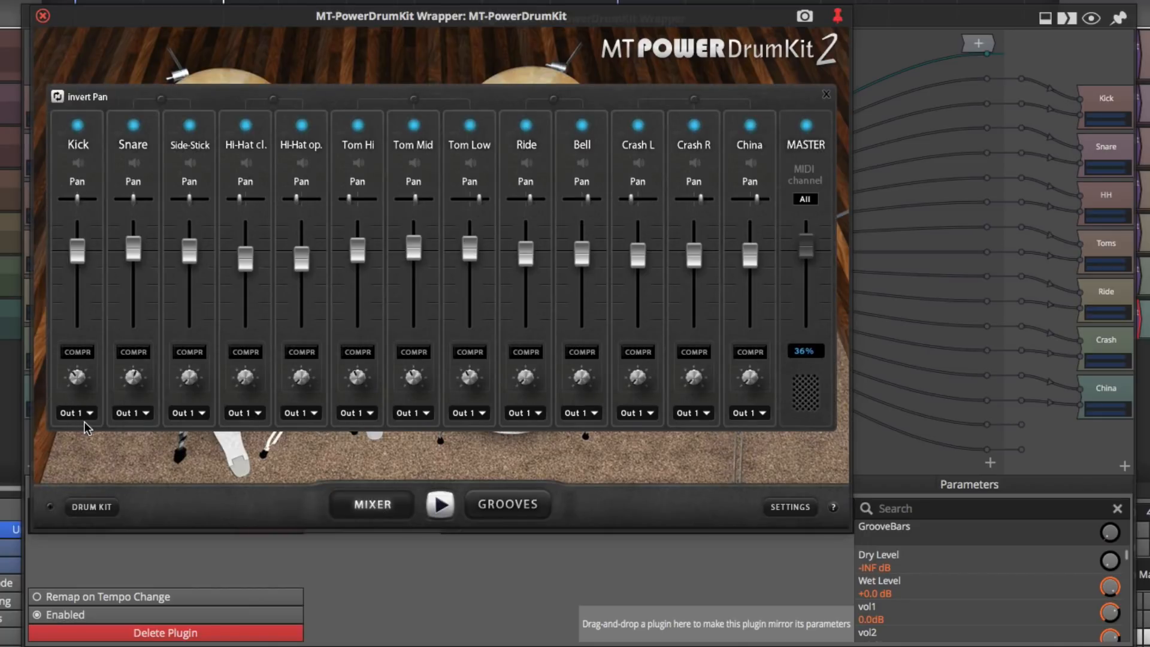
Step: Route the Snare and Side-Stick channels to Out 2 and the closed and open Hi-Hat channels to Out 3
click(145, 414)
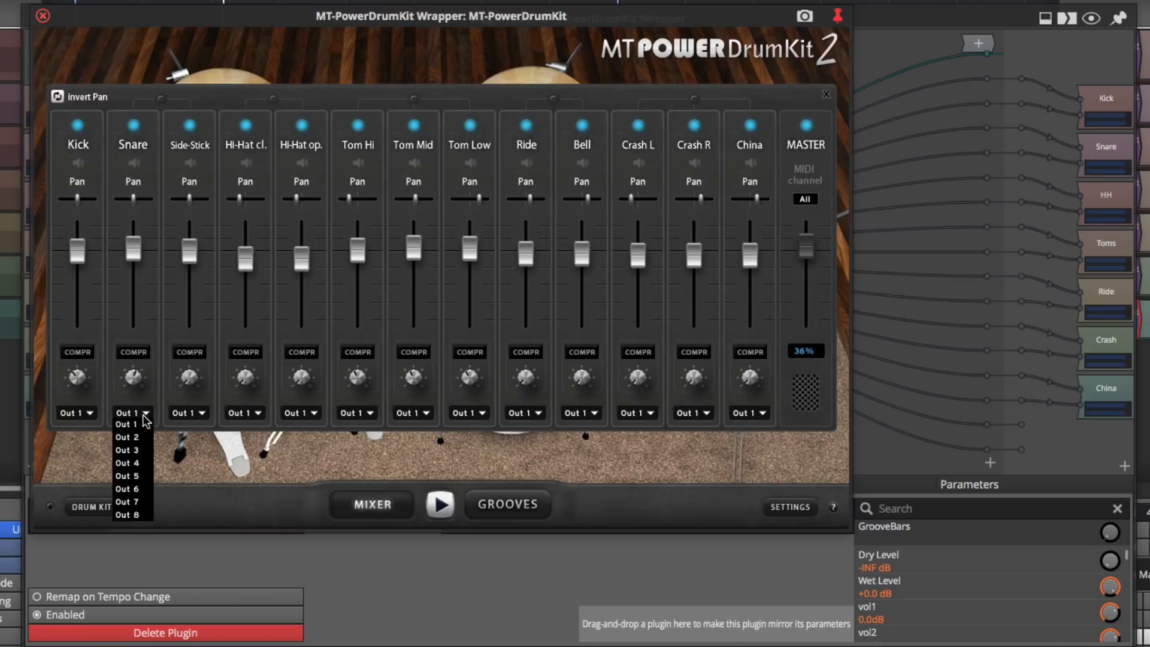
click(142, 439)
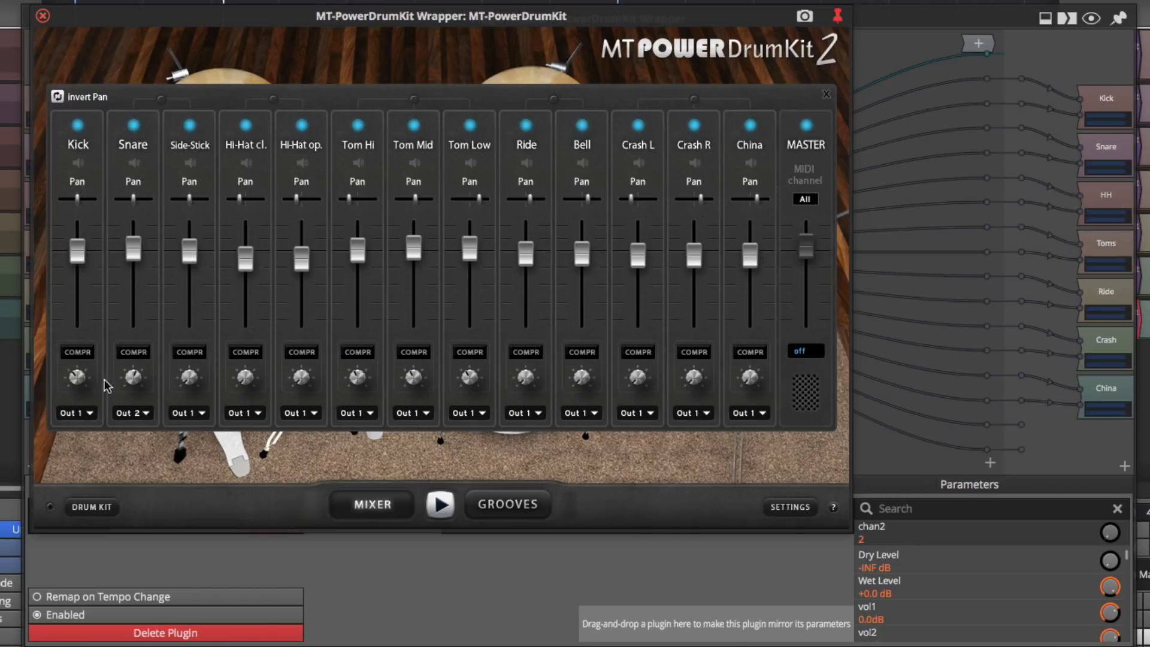
click(202, 413)
click(200, 438)
click(260, 414)
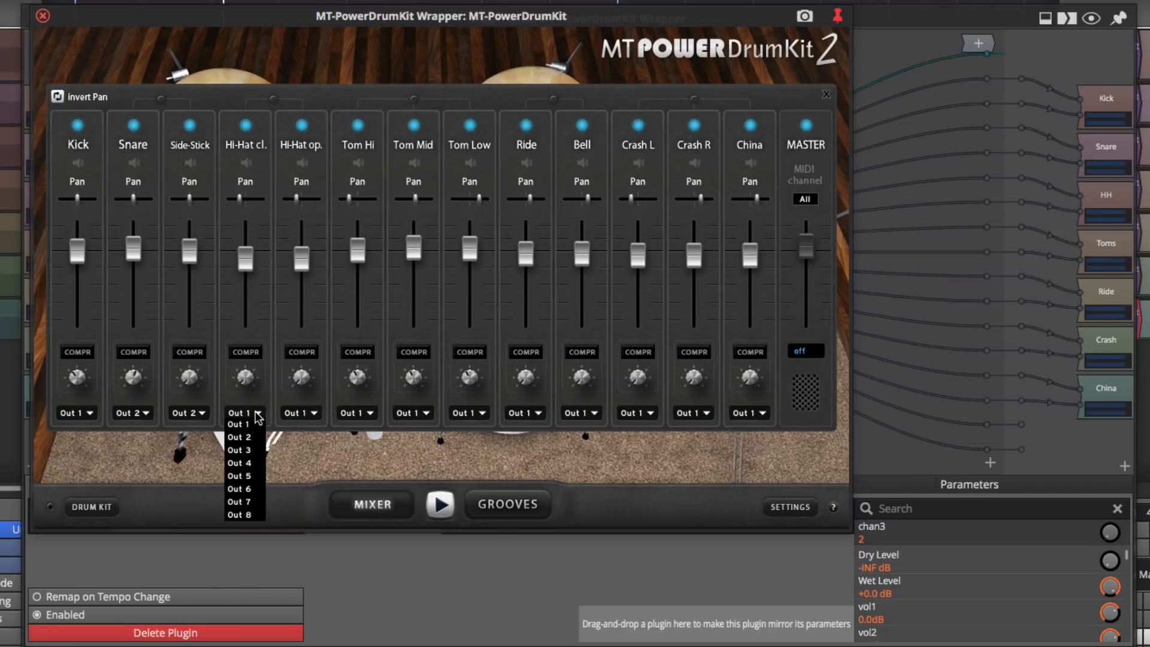
click(259, 451)
click(313, 414)
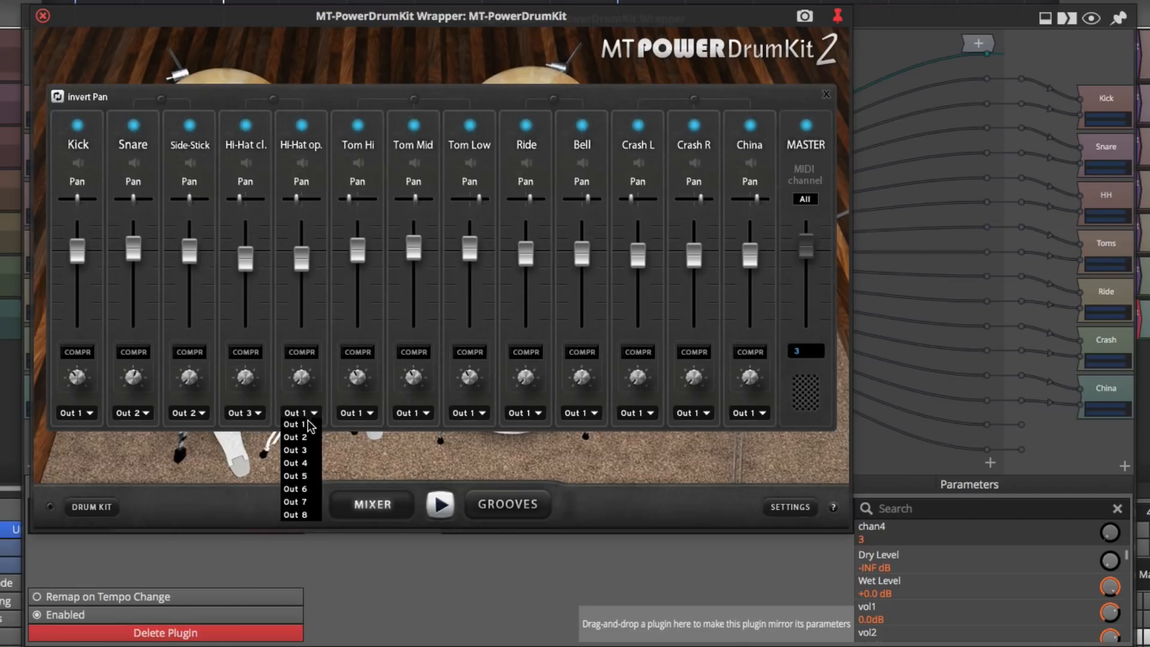
click(306, 451)
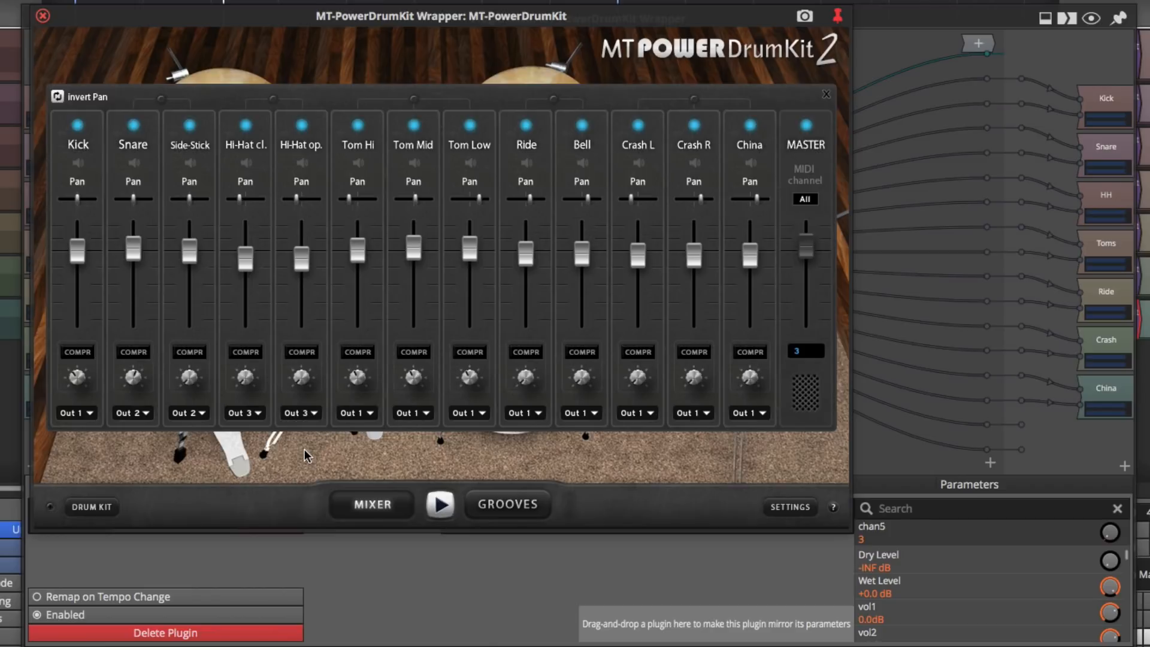
Step: Route the Tom Hi, Tom Mid and Tom Low channels to Out 4
click(369, 414)
click(369, 463)
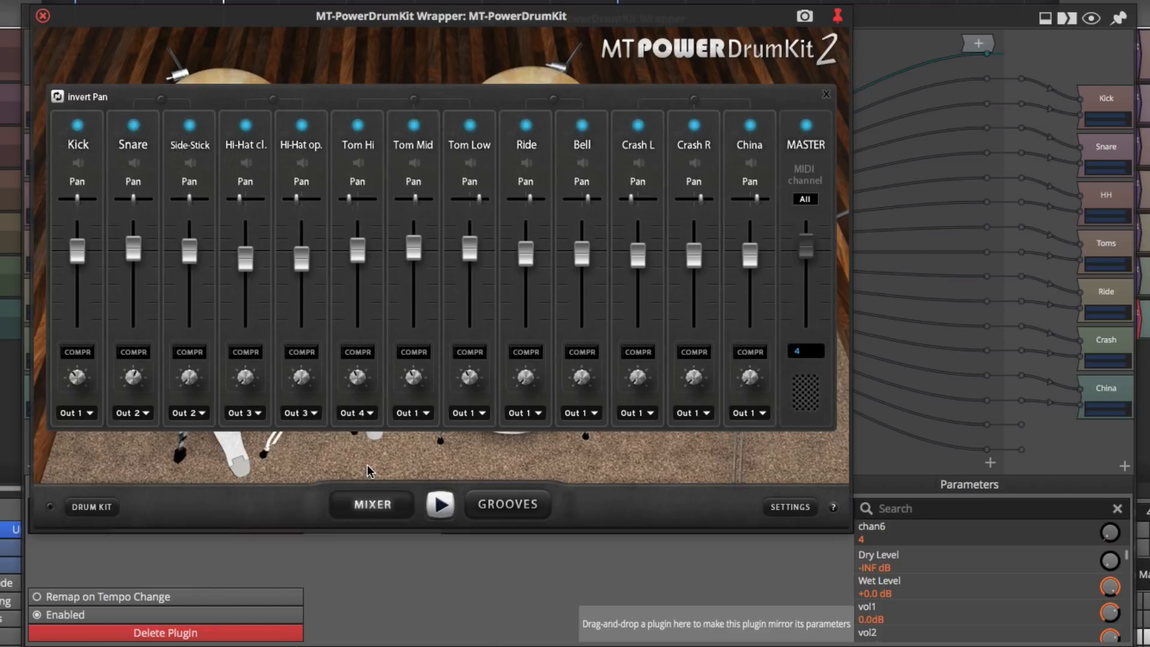
click(426, 418)
click(429, 462)
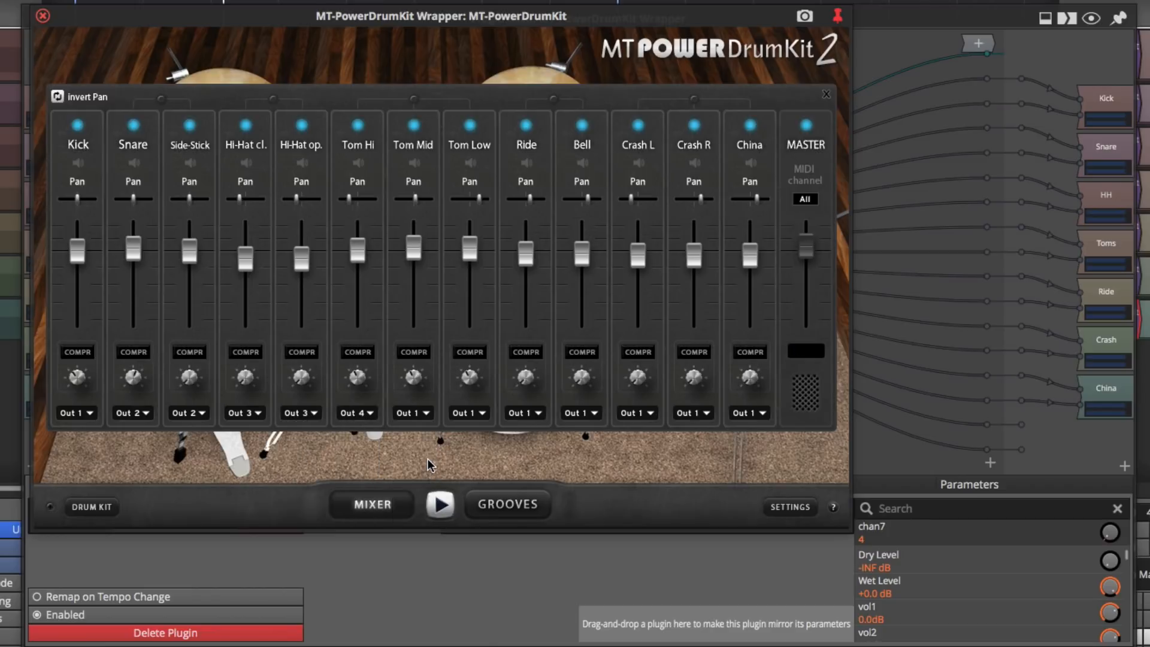
click(483, 417)
click(476, 464)
Step: Route the drum kit's Ride and Bell channels to Out 6
click(537, 414)
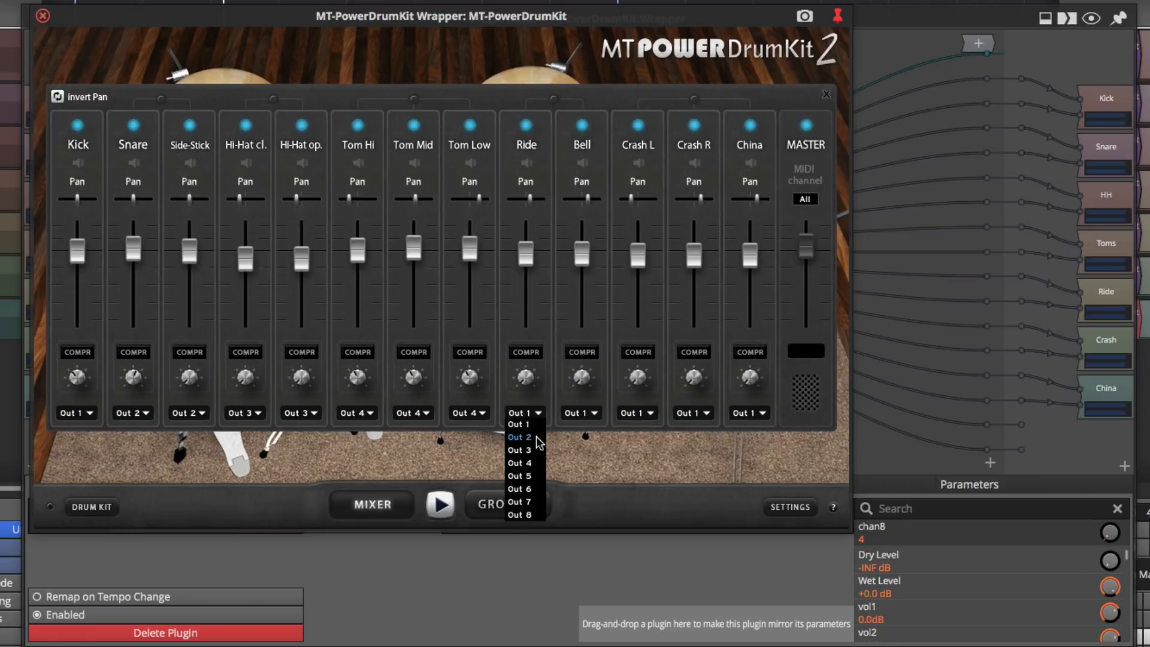
click(536, 491)
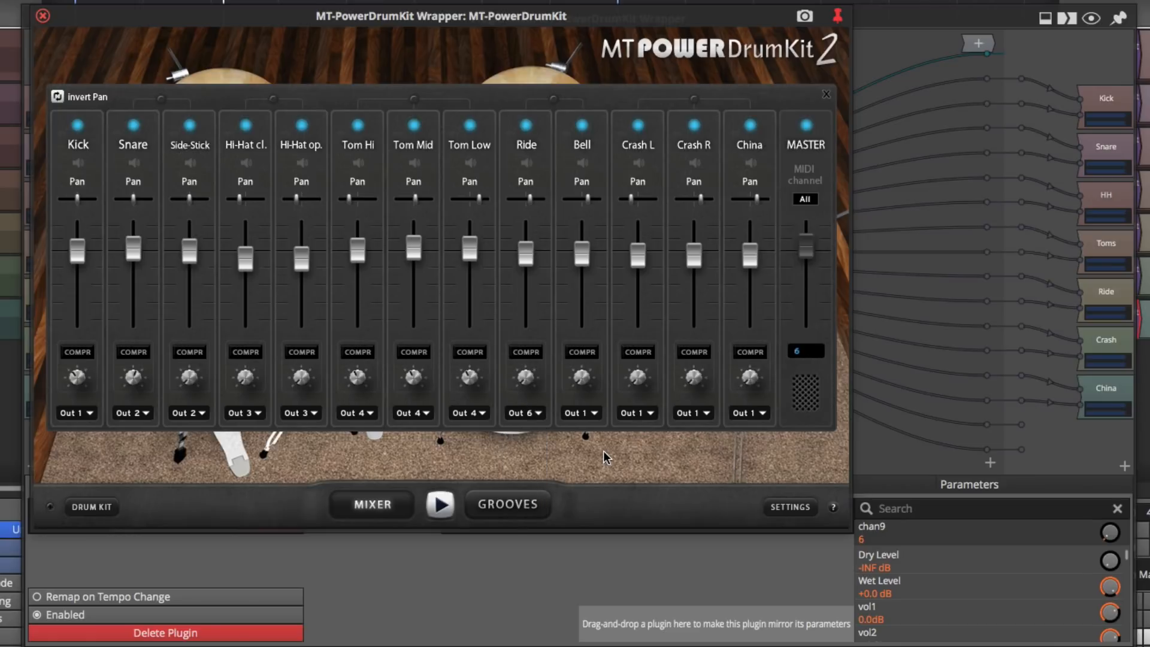
click(595, 414)
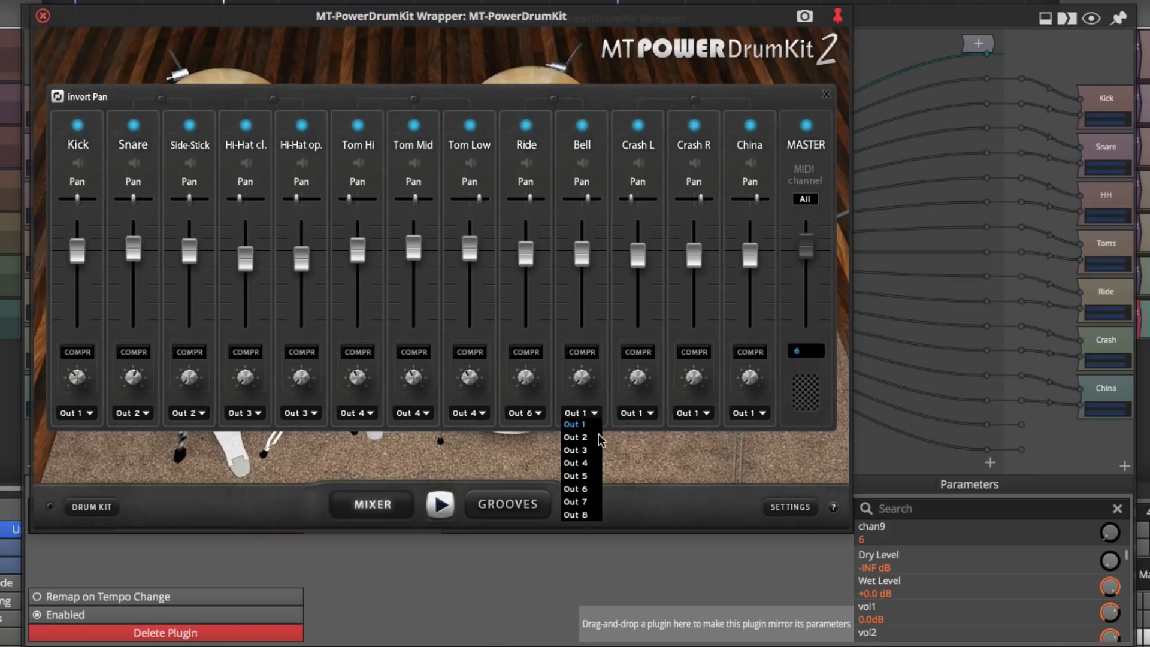
click(593, 489)
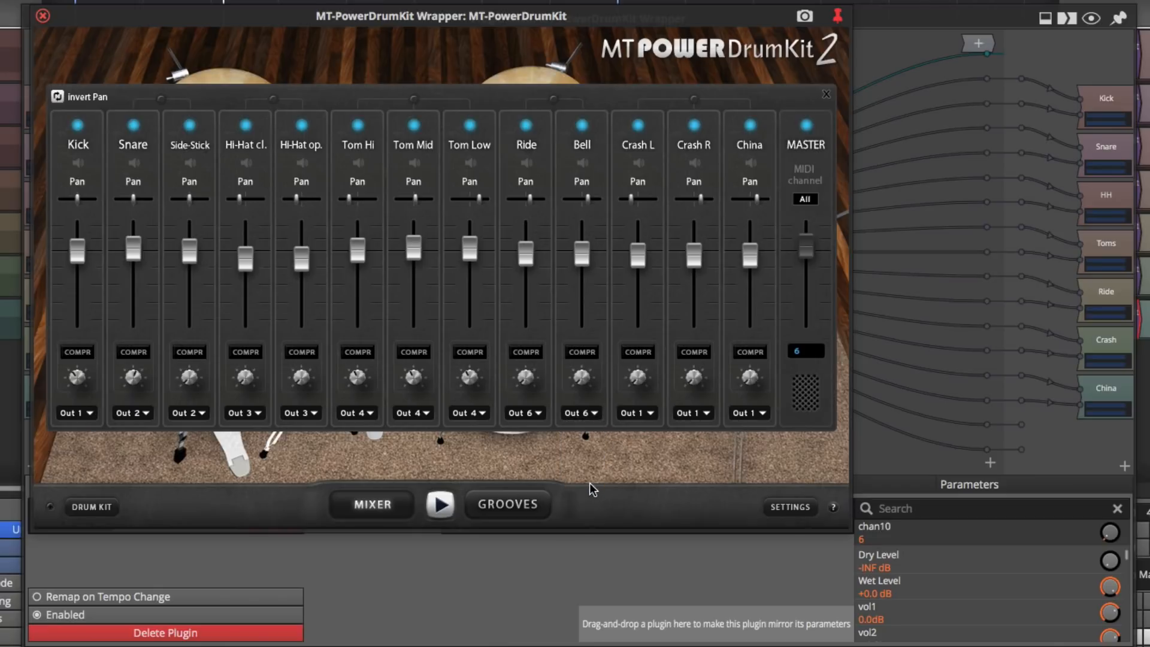
Step: Route Crash L and Crash R to Out 7 and China to Out 8, closing the drum kit and rack windows
click(650, 414)
click(650, 500)
click(707, 413)
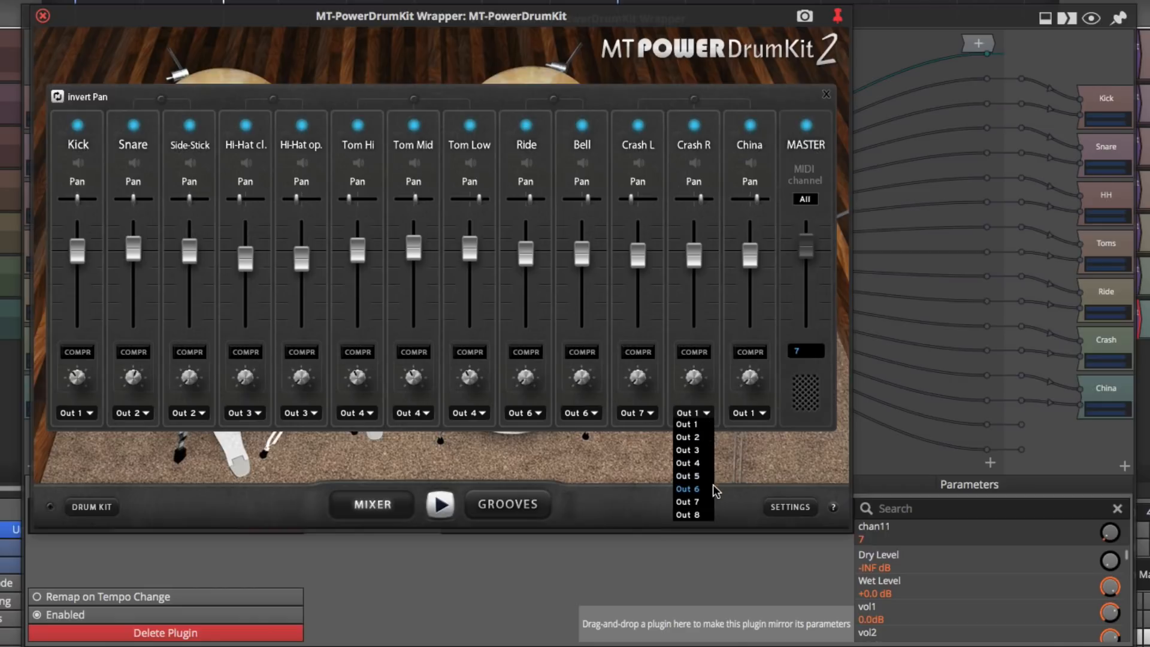
click(707, 502)
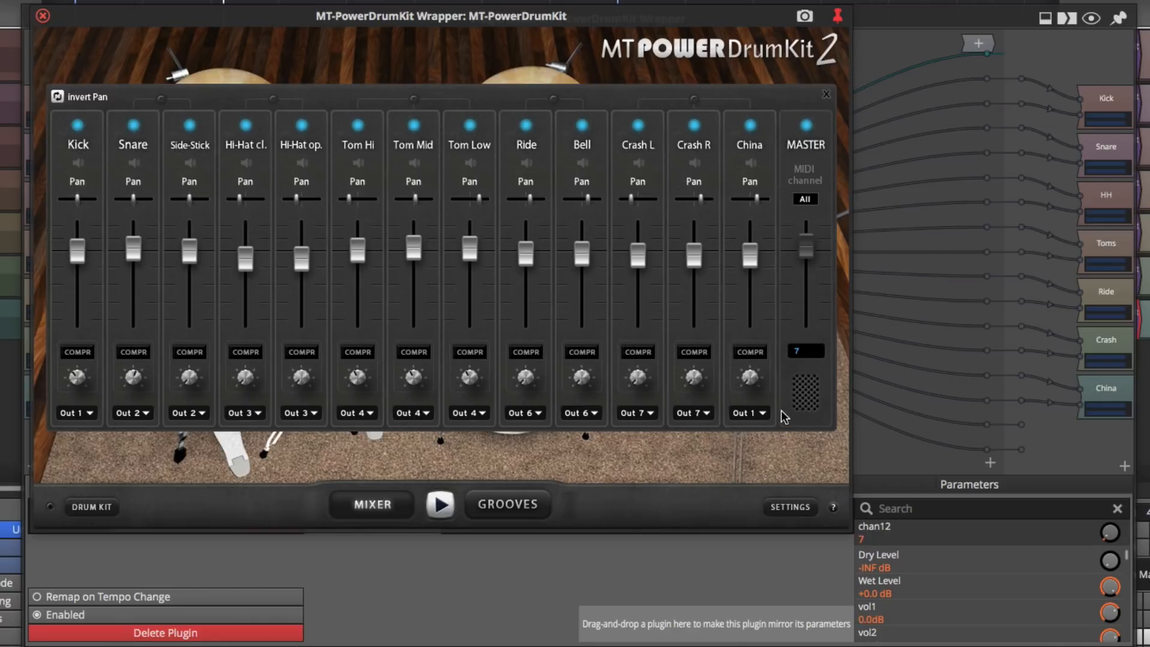
click(761, 415)
click(762, 511)
click(43, 17)
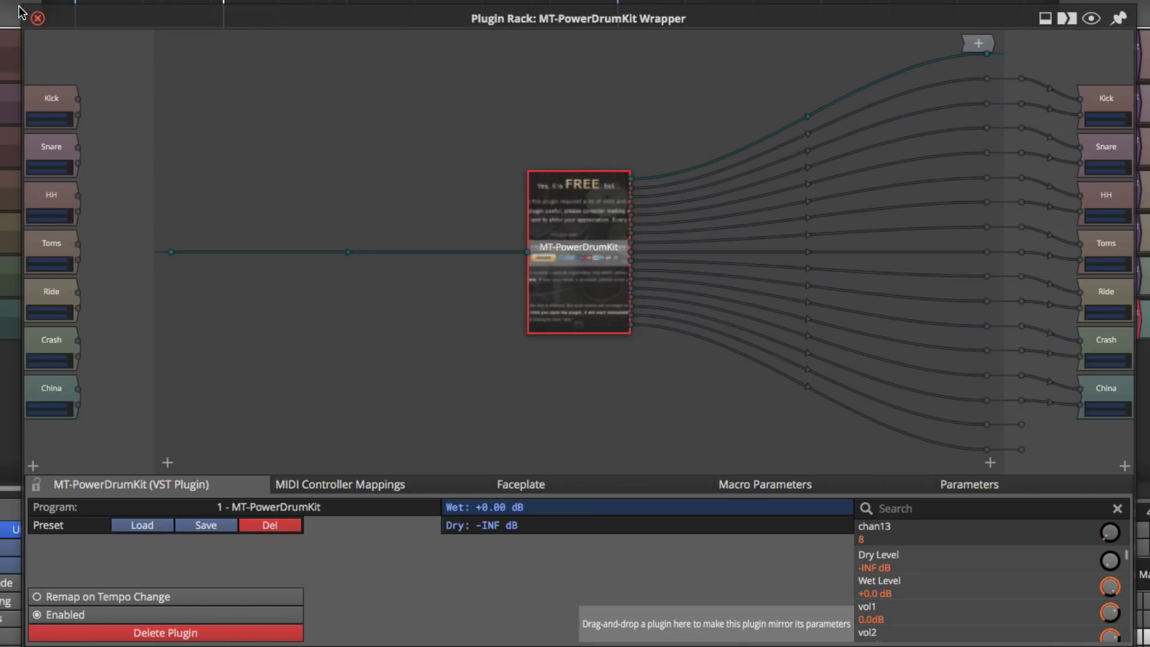
click(37, 18)
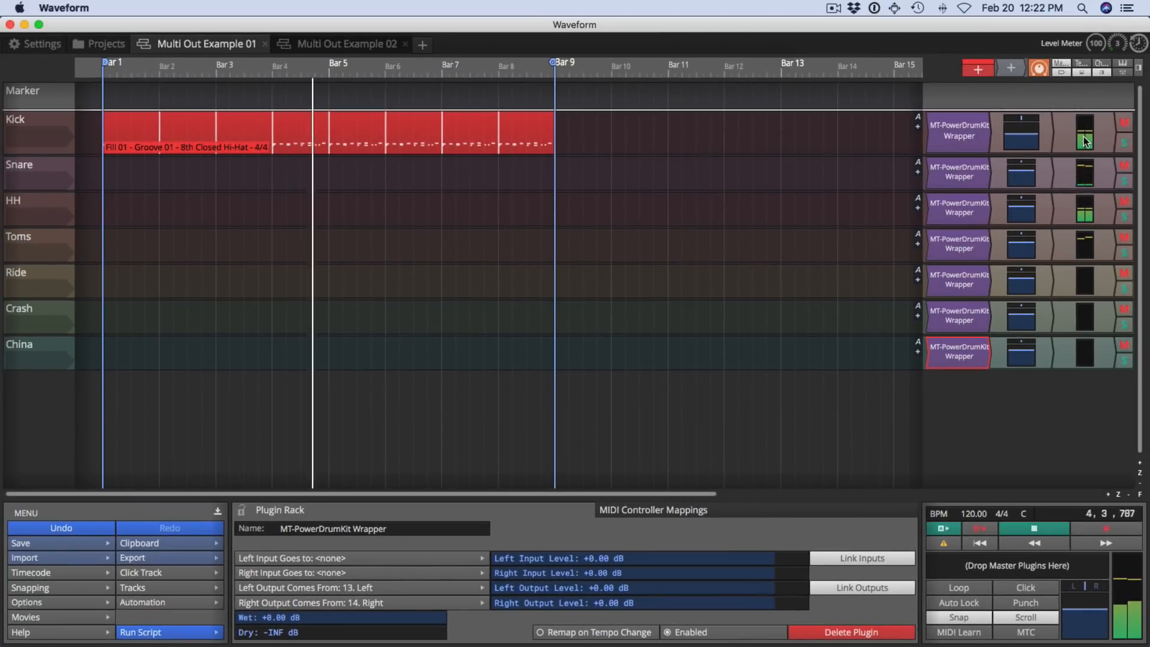
Step: Show the track mixer for the edit and open it in its own tab
click(1123, 73)
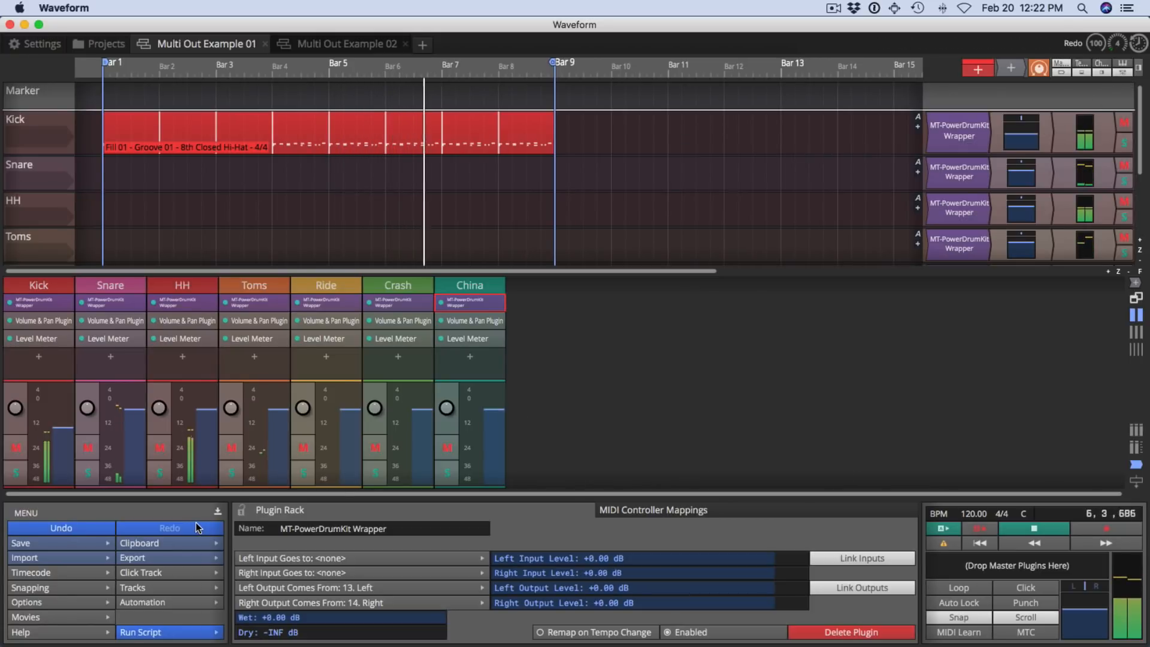
click(1136, 298)
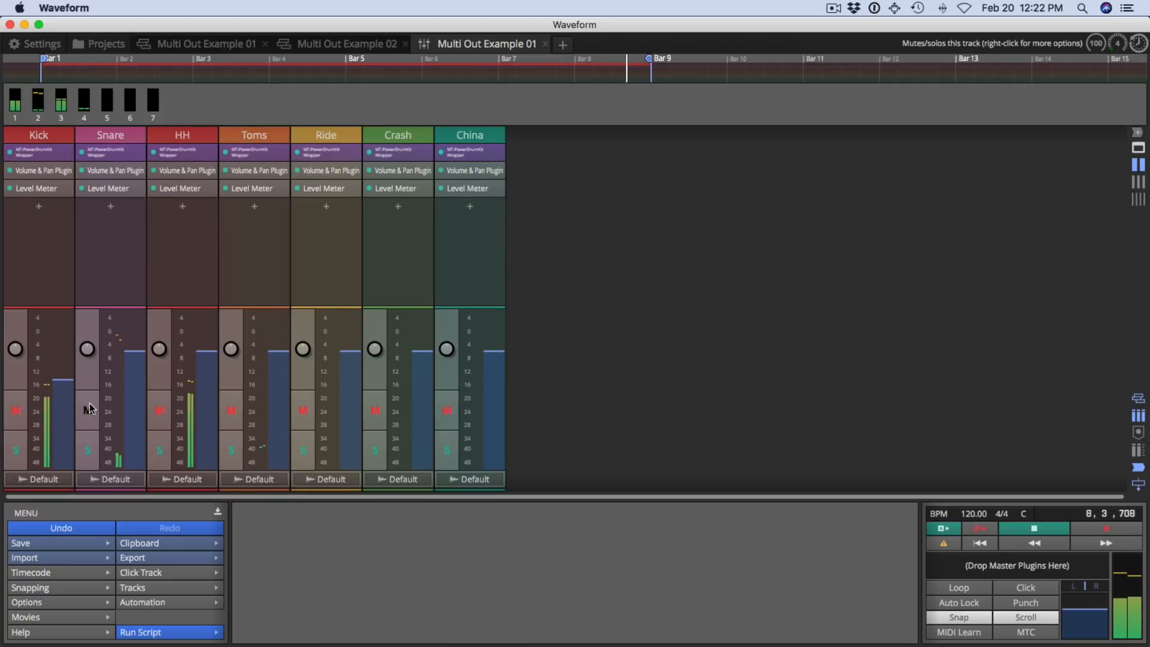
Step: Turn on looped playback, restart it, lower the Snare volume to -2.10 dB and raise the Kick volume slightly
mouse_move(74, 391)
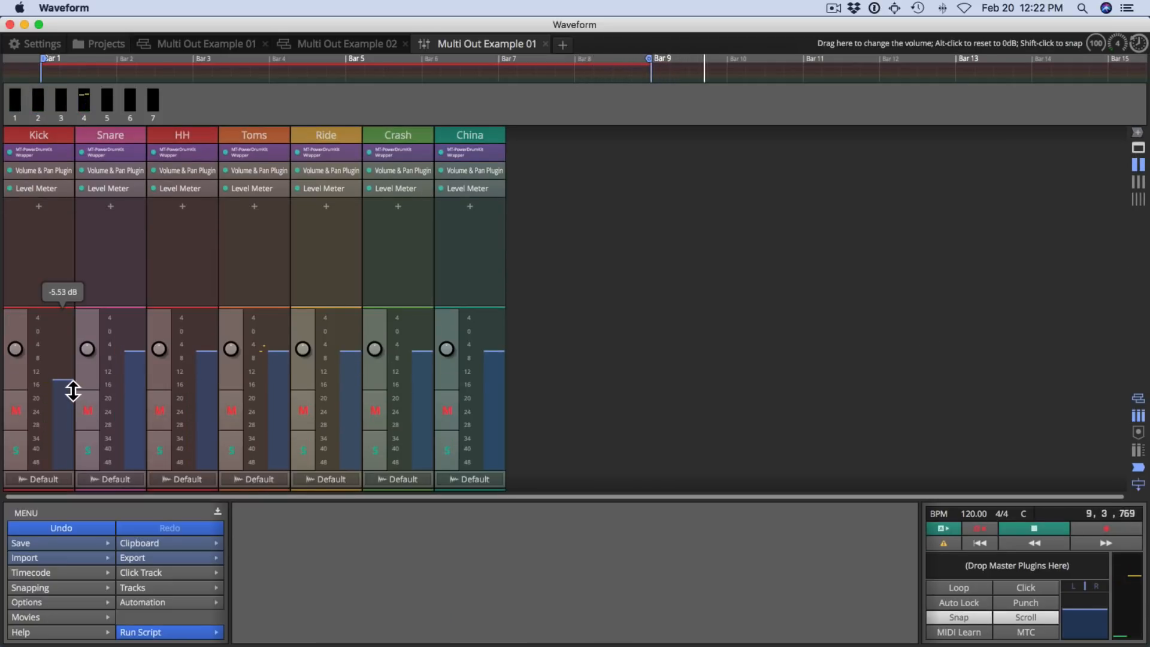
key(space)
key(l)
key(space)
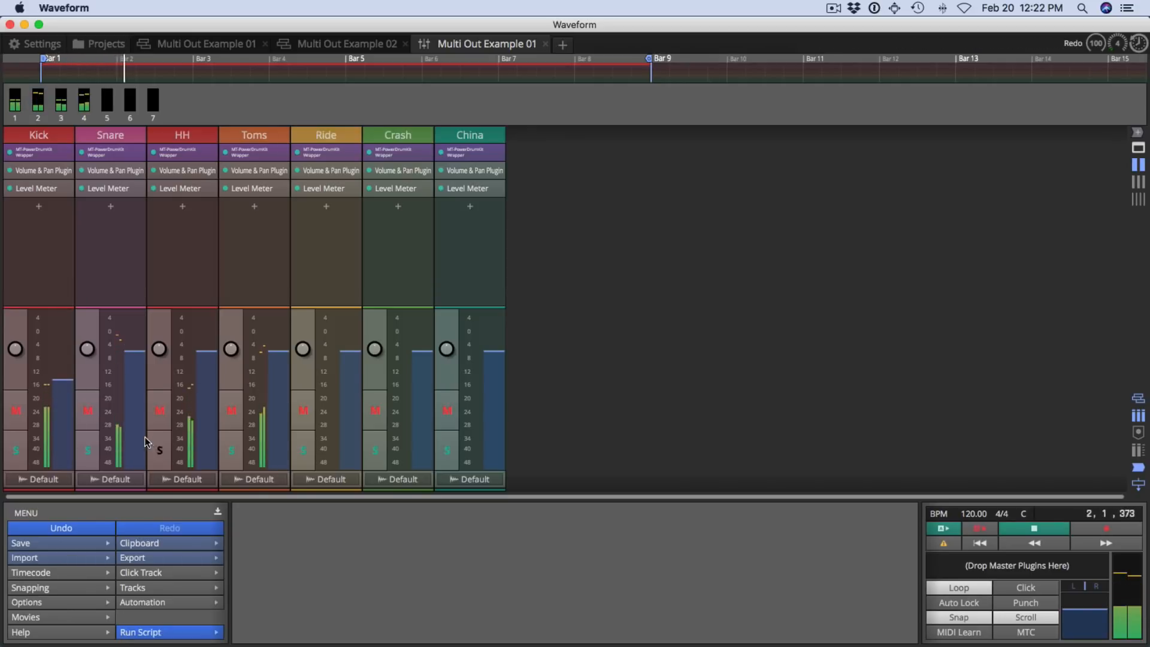
mouse_move(145, 365)
mouse_down()
mouse_move(146, 394)
mouse_move(144, 380)
mouse_up()
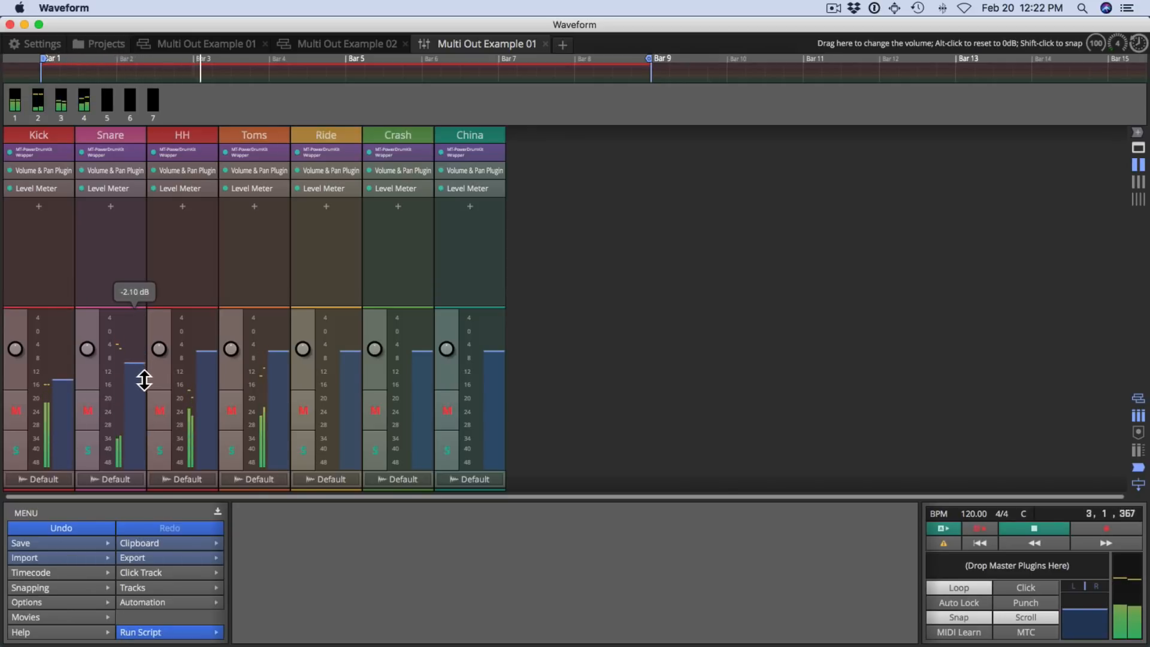
drag(72, 395, 68, 382)
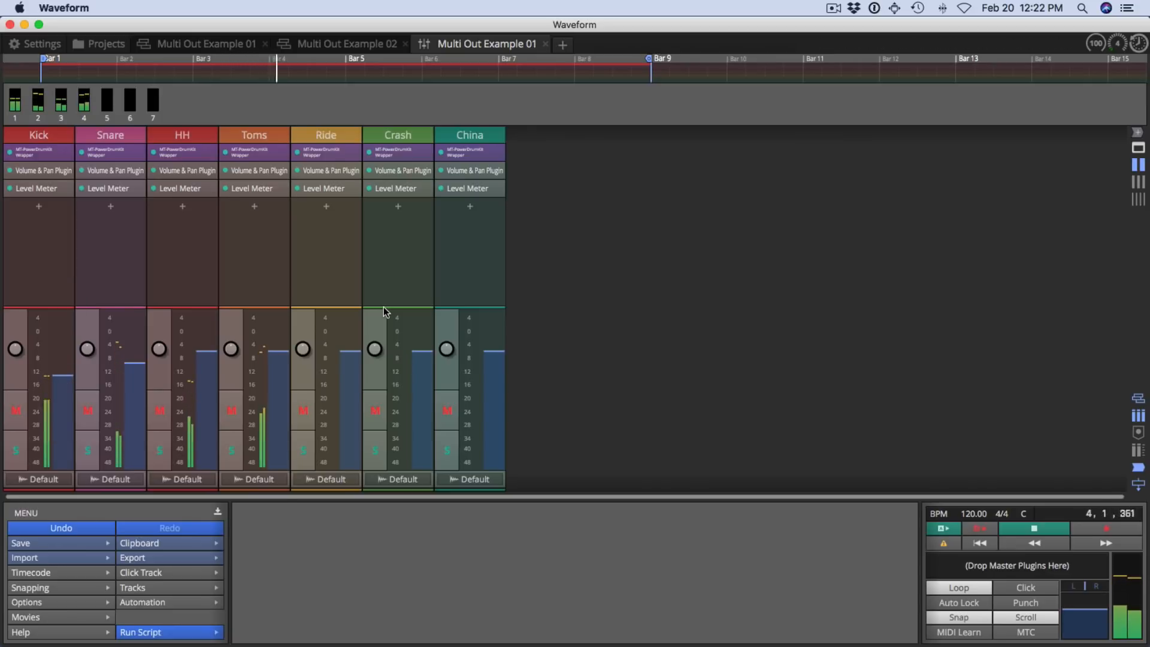
Step: In the Multi Out Example 01 edit, create a submix track containing all tracks from Kick to China
click(239, 47)
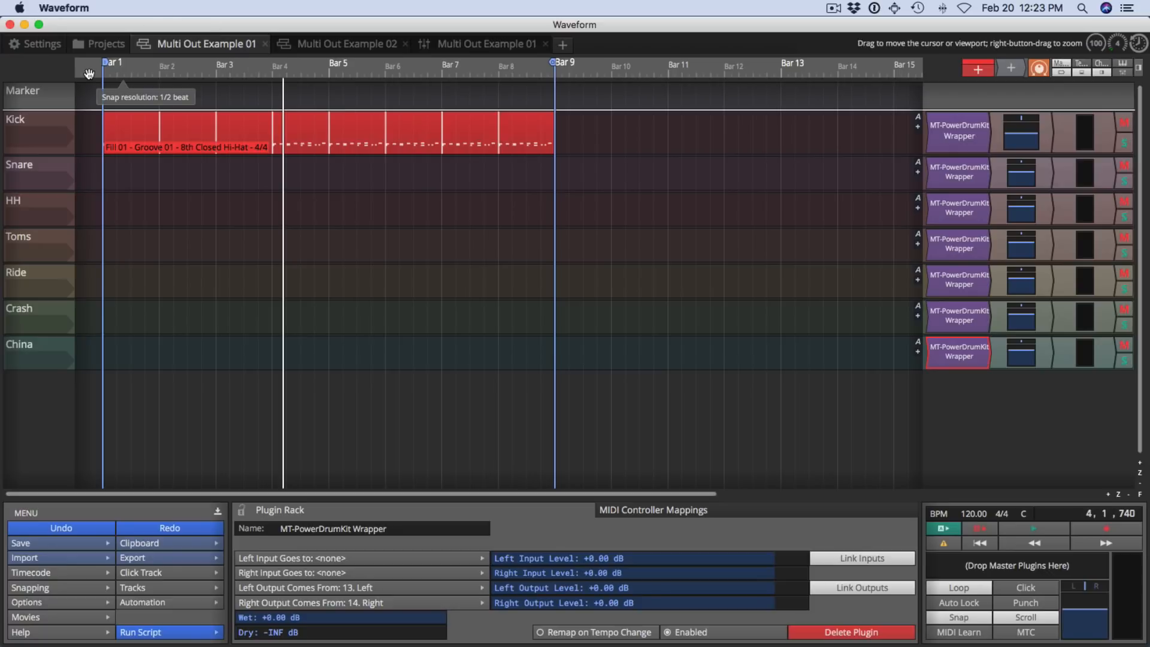
click(56, 120)
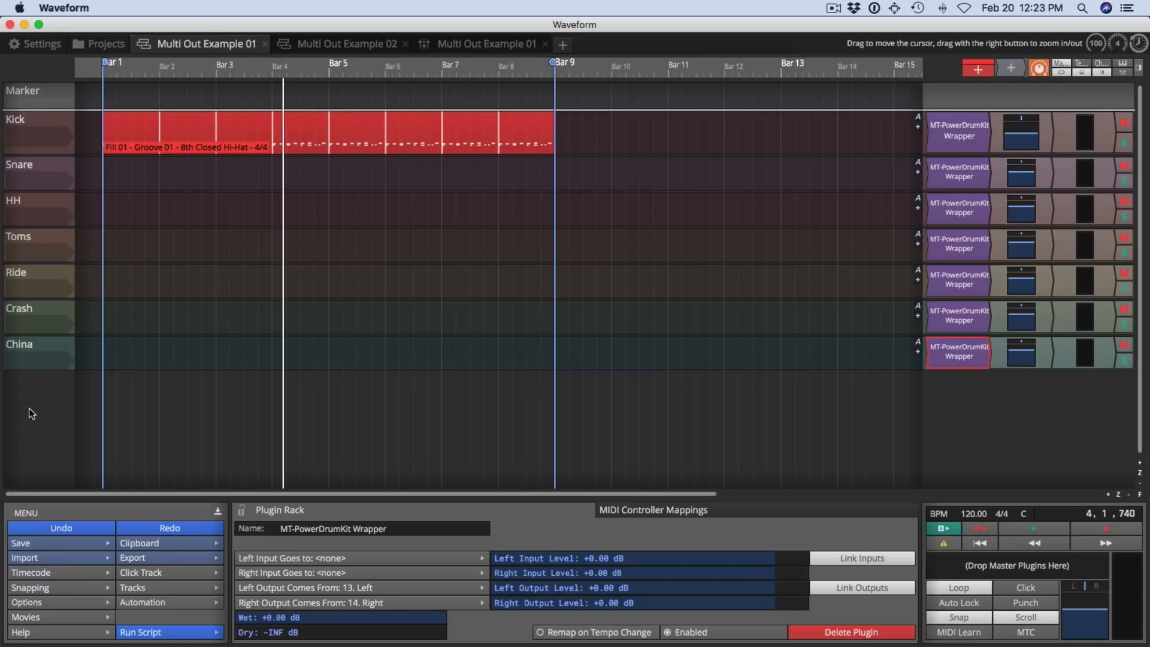
click(31, 121)
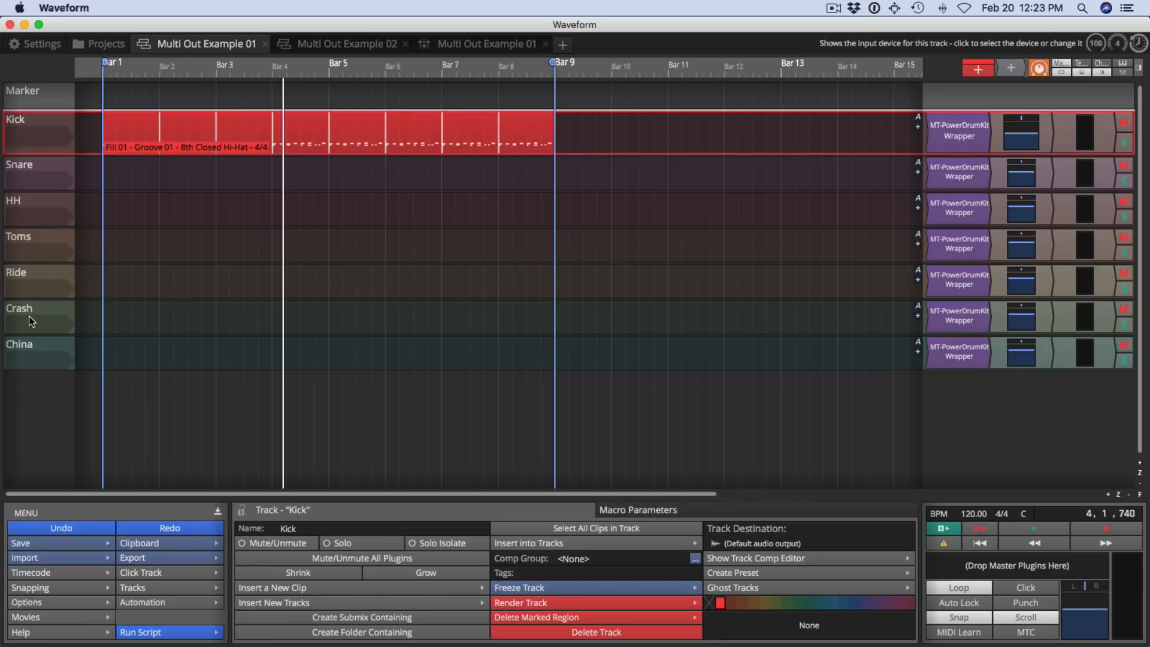
shift+click(29, 347)
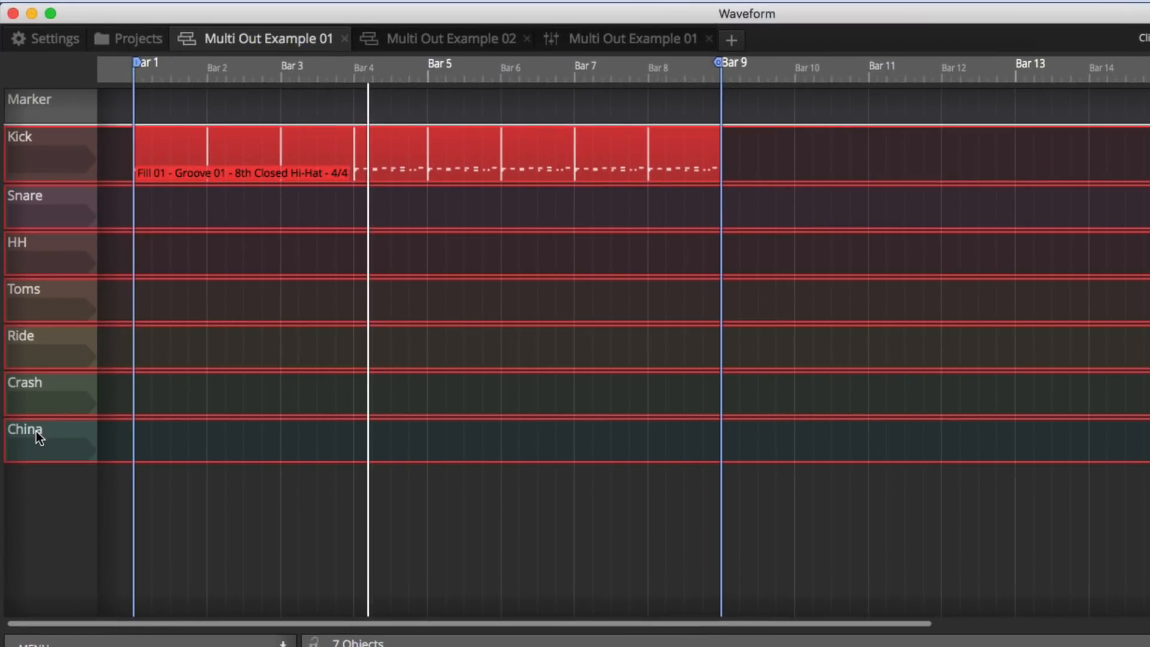
right_click(36, 430)
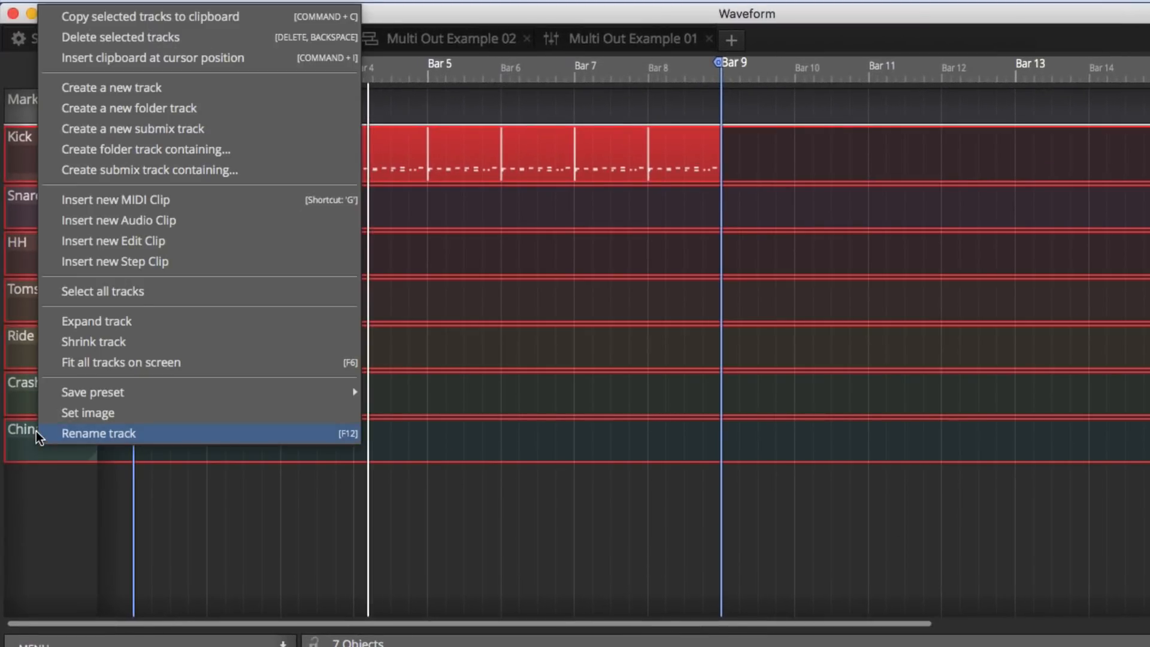
click(154, 170)
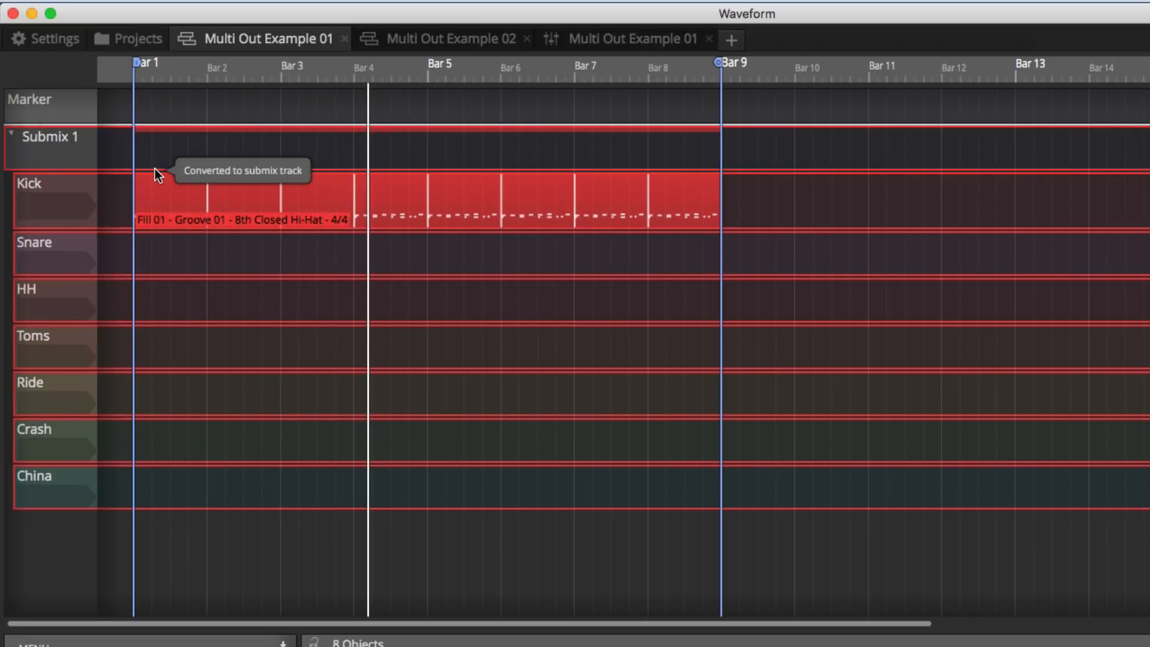
Step: Rename the new submix track as Drums
click(61, 139)
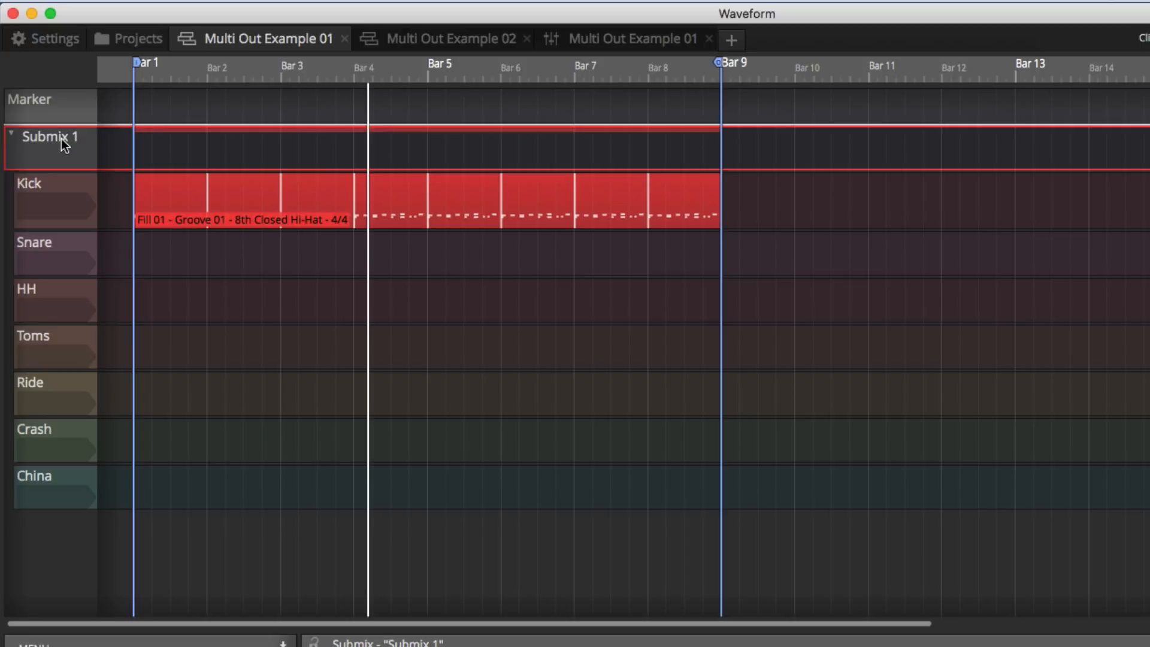
double_click(61, 139)
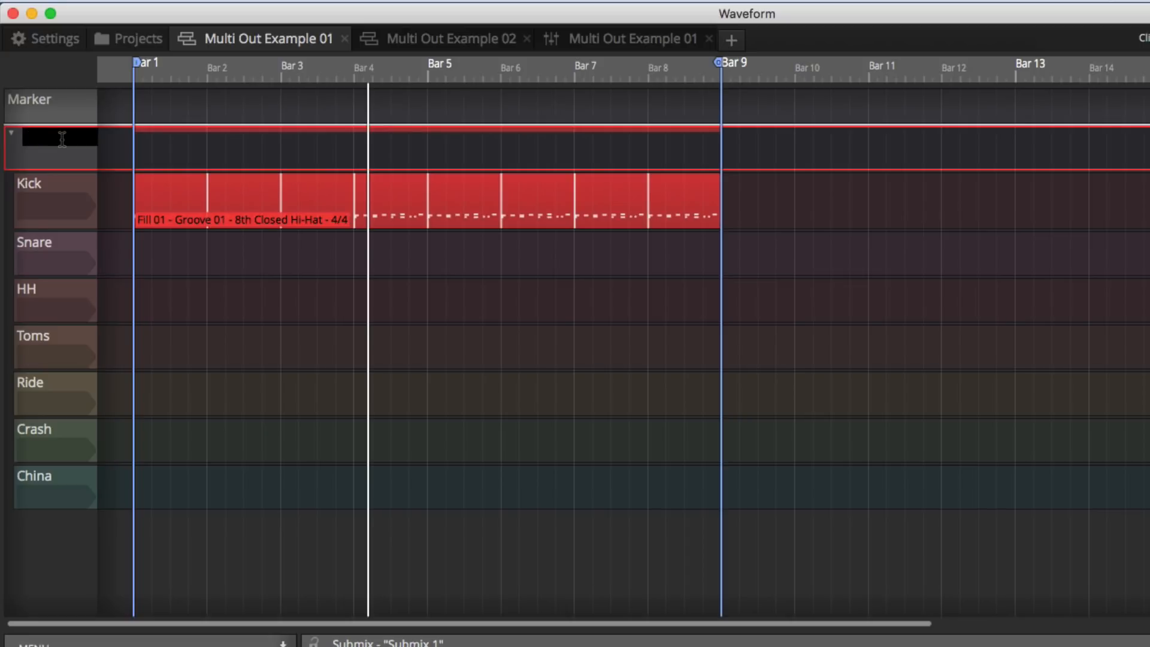
text(Drums)
key(Return)
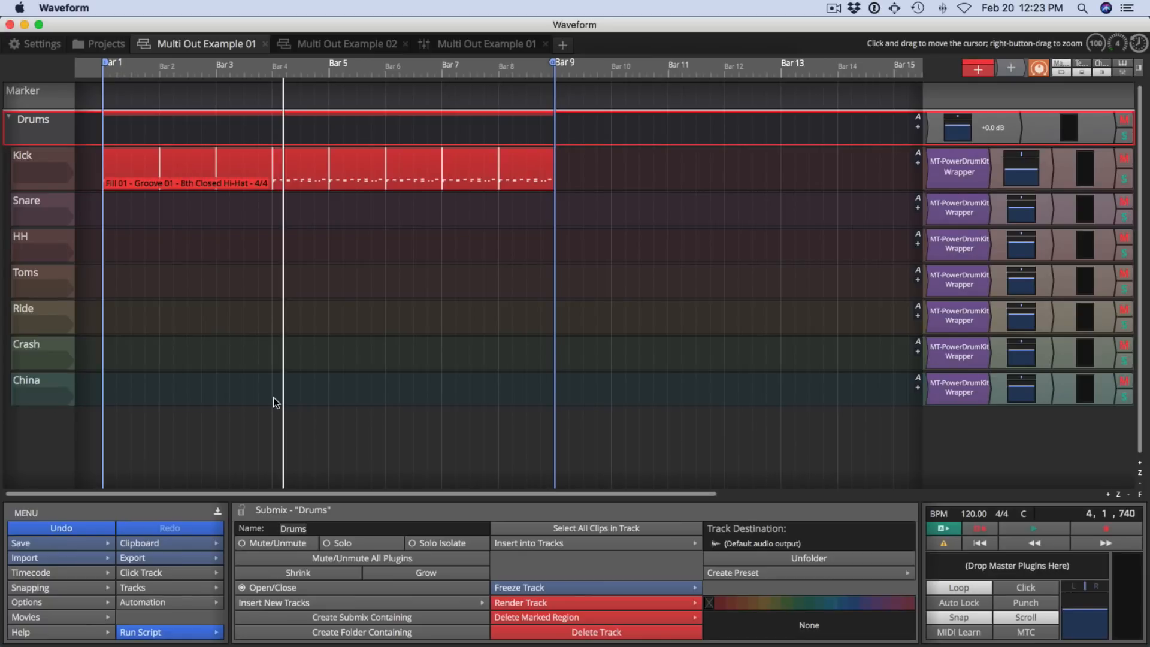
click(274, 398)
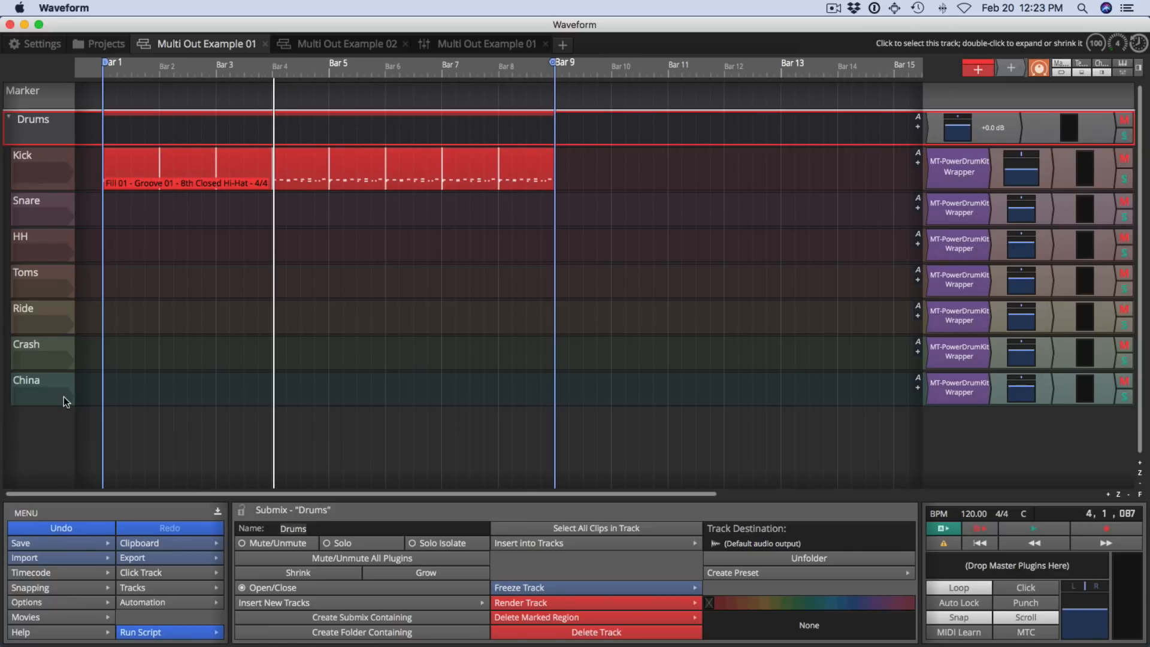
Step: Start a track preset from the Drums submix and all its tracks, naming it "Track: Drums Preset Demo"
shift+click(50, 386)
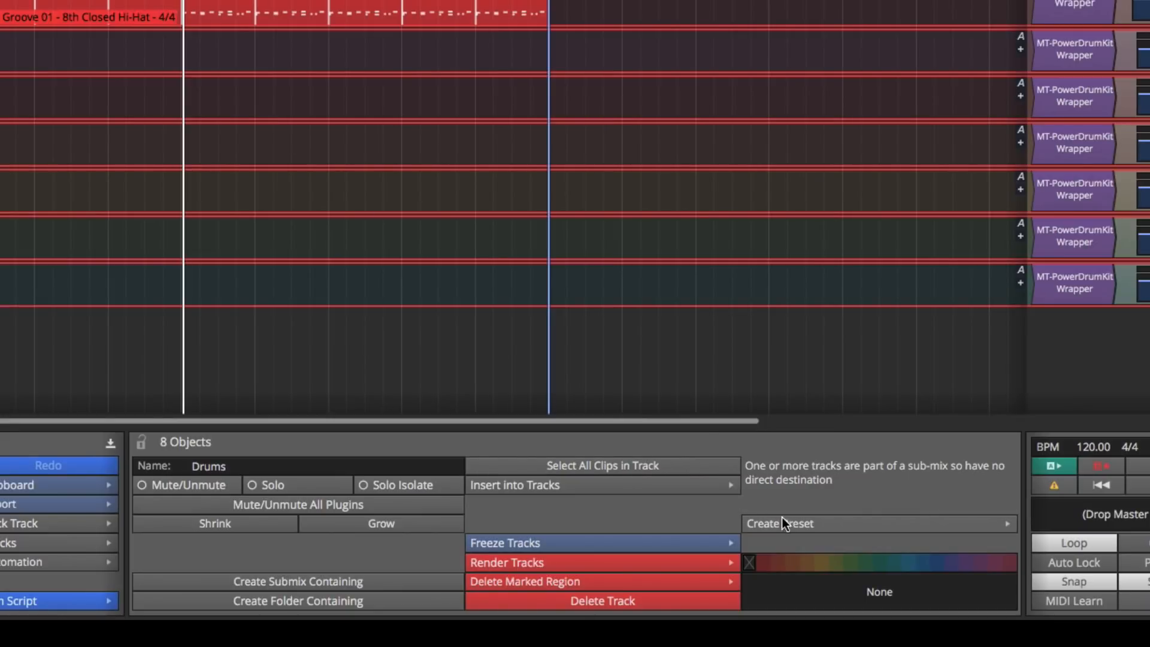
click(785, 522)
click(724, 512)
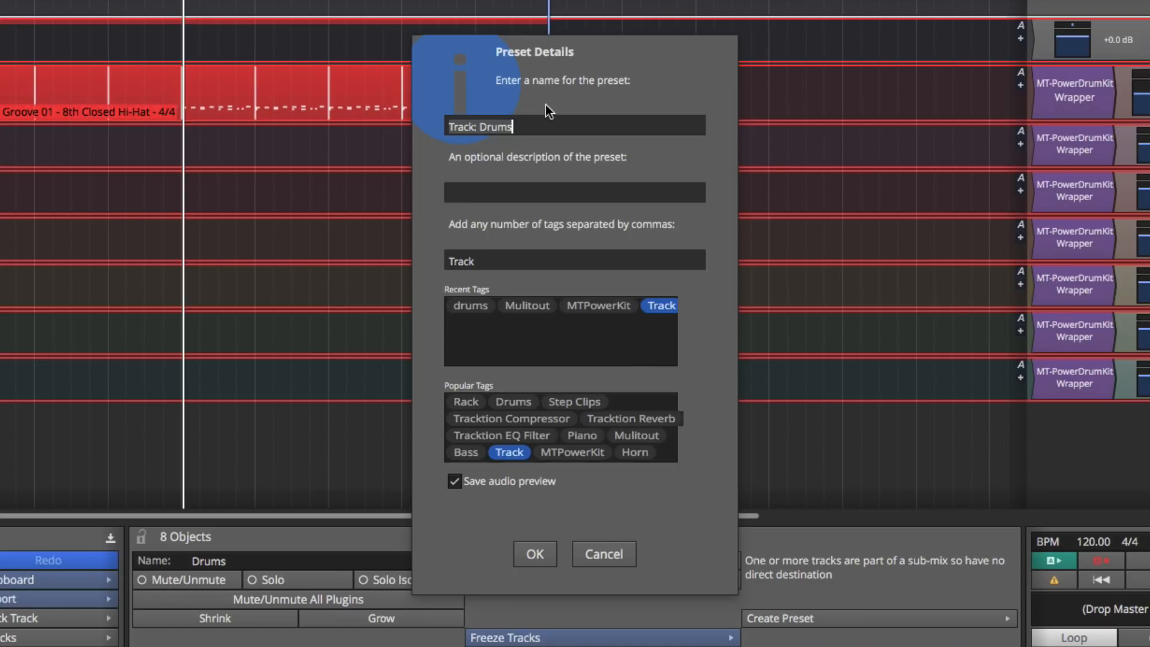
click(544, 124)
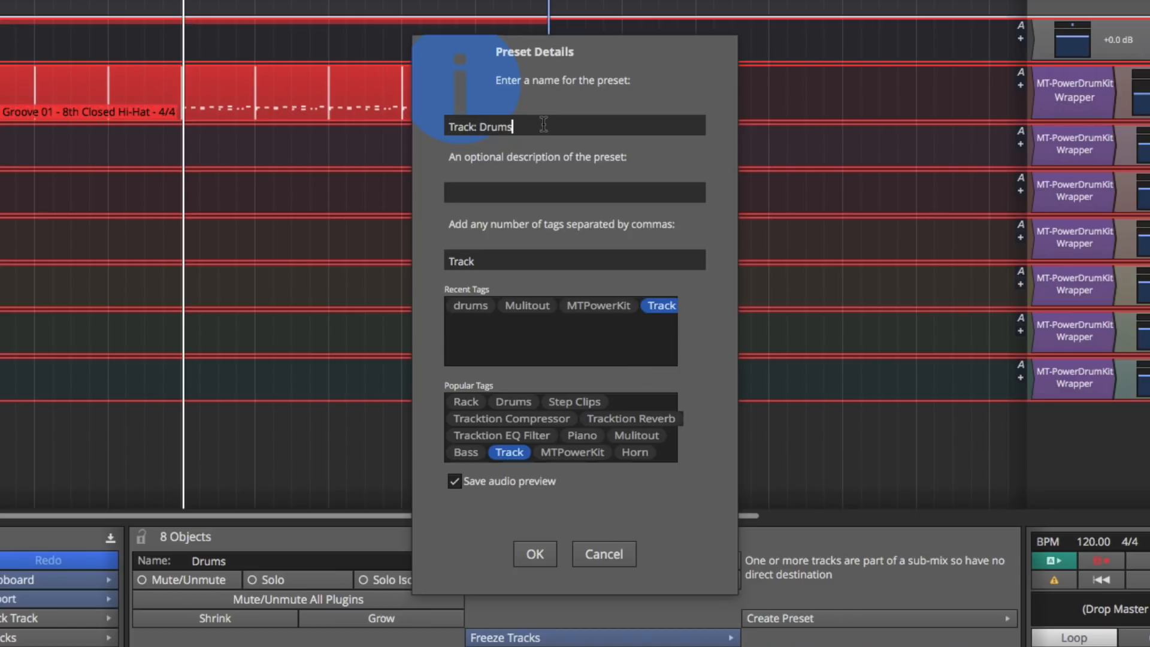
text(Pre)
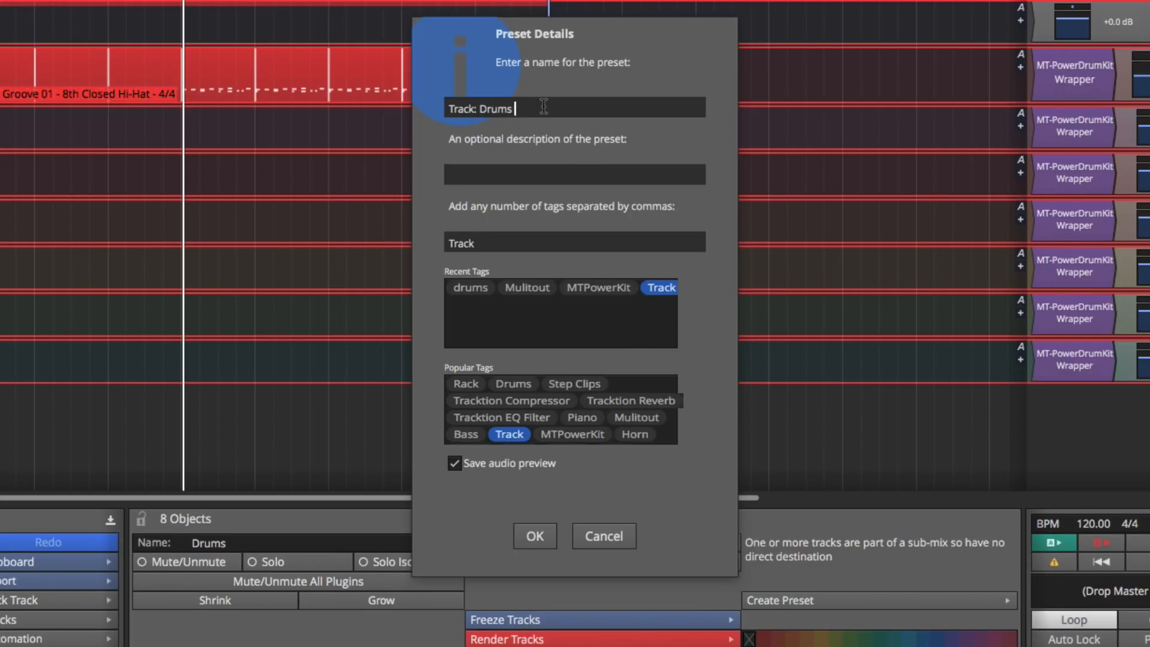
text(set Demo)
Step: Add the tags Mulitout, MTPowerKit and drums to the preset and save it with an audio preview
click(541, 288)
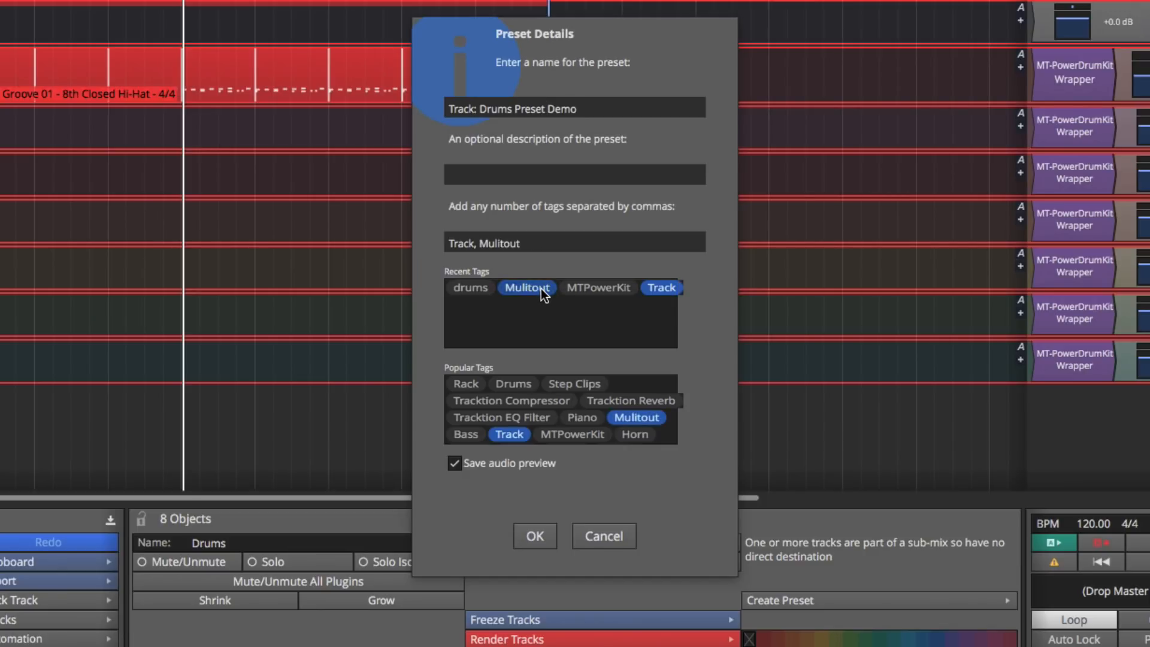
click(601, 293)
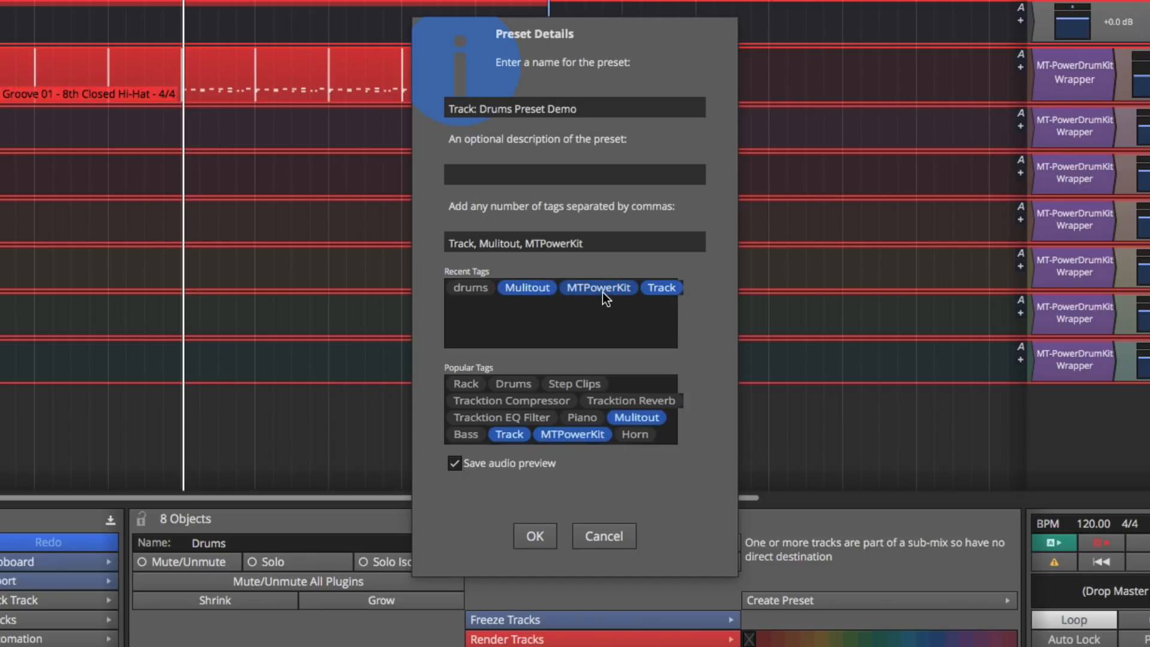
click(469, 289)
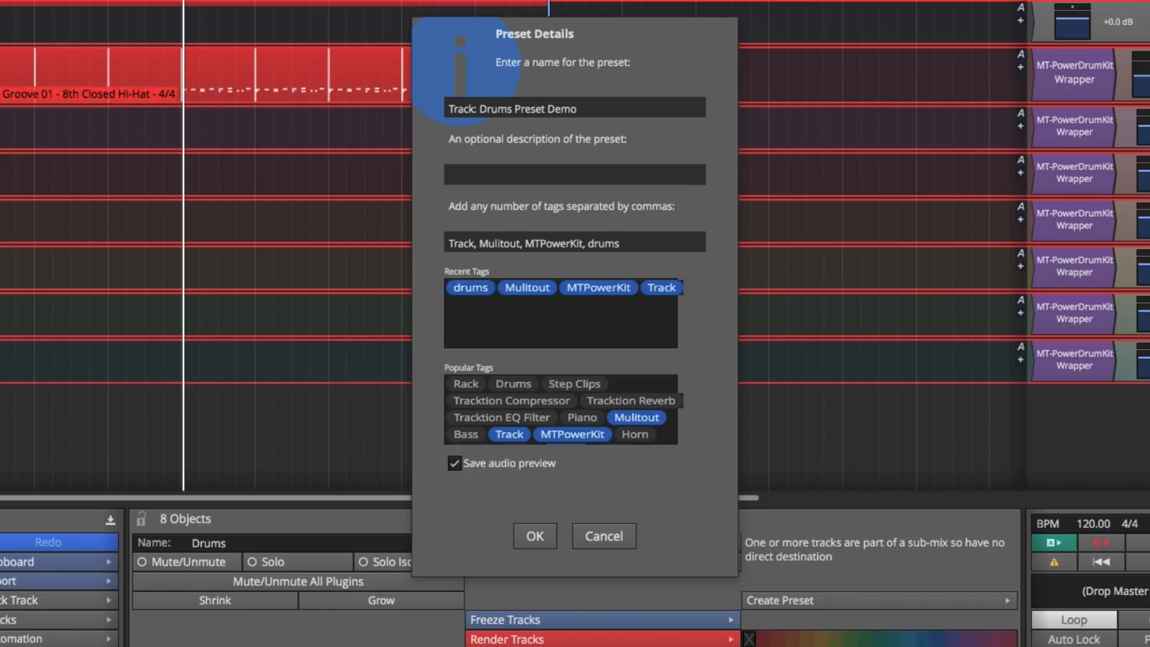
click(533, 537)
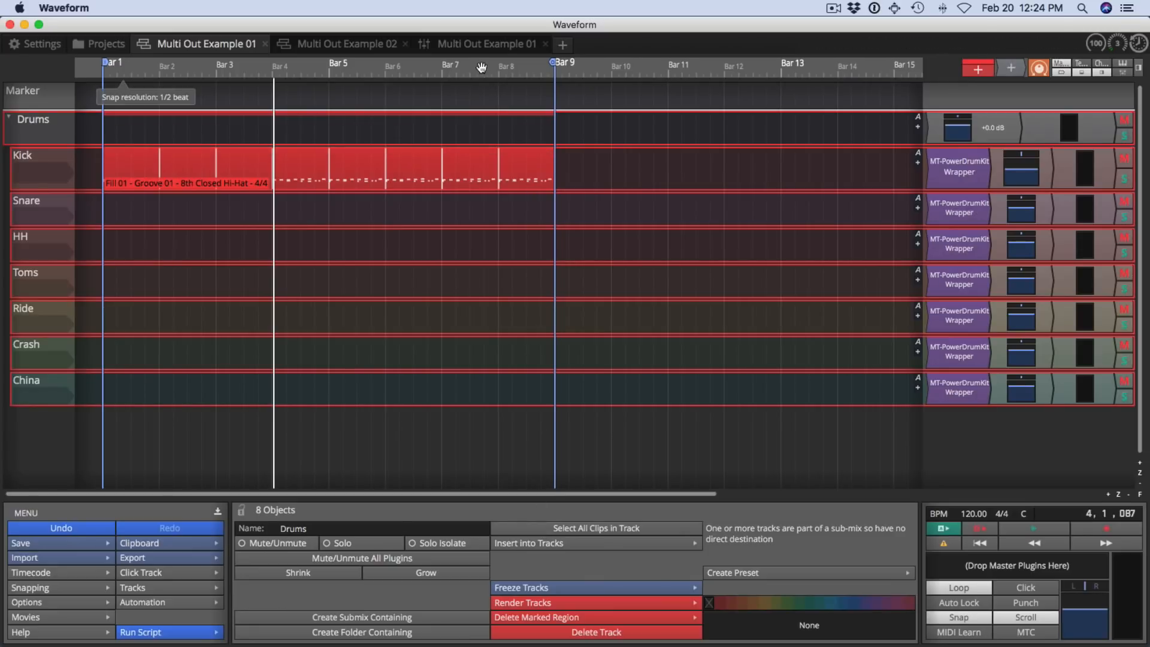
Step: Switch to the Multi Out Example 02 edit and filter the browser's search by the MTPowerKit tag
click(376, 49)
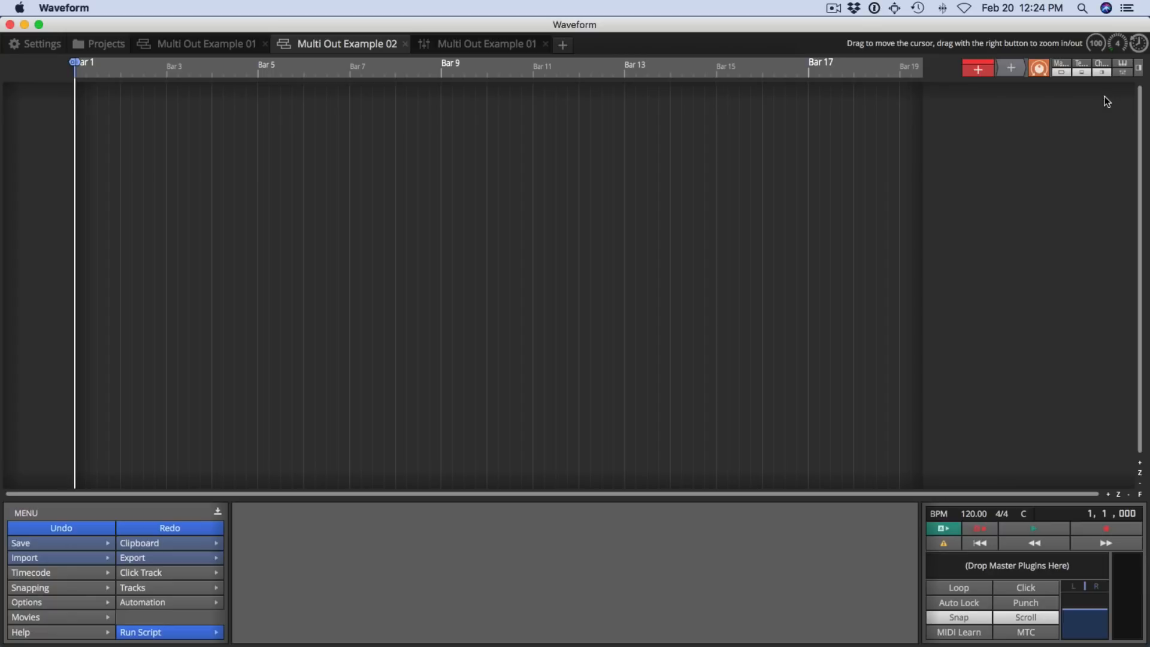
click(1138, 68)
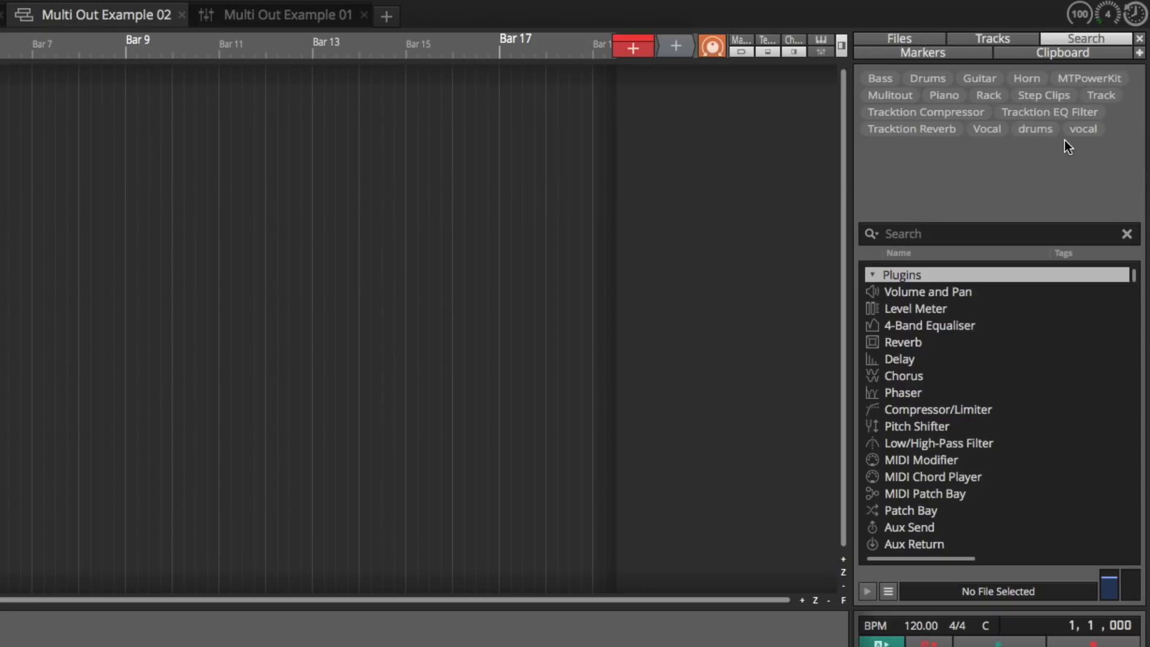
click(1092, 79)
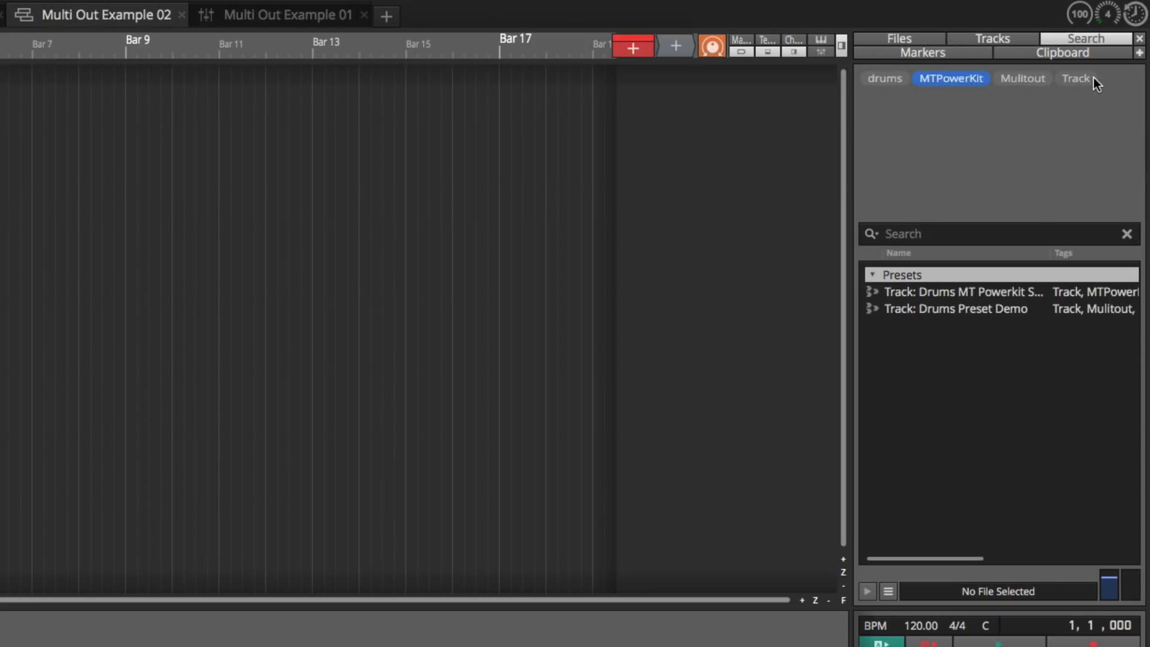
Step: Preview the "Track: Drums Preset Demo" preset, stop the preview and add the preset to the empty edit as a track
click(988, 313)
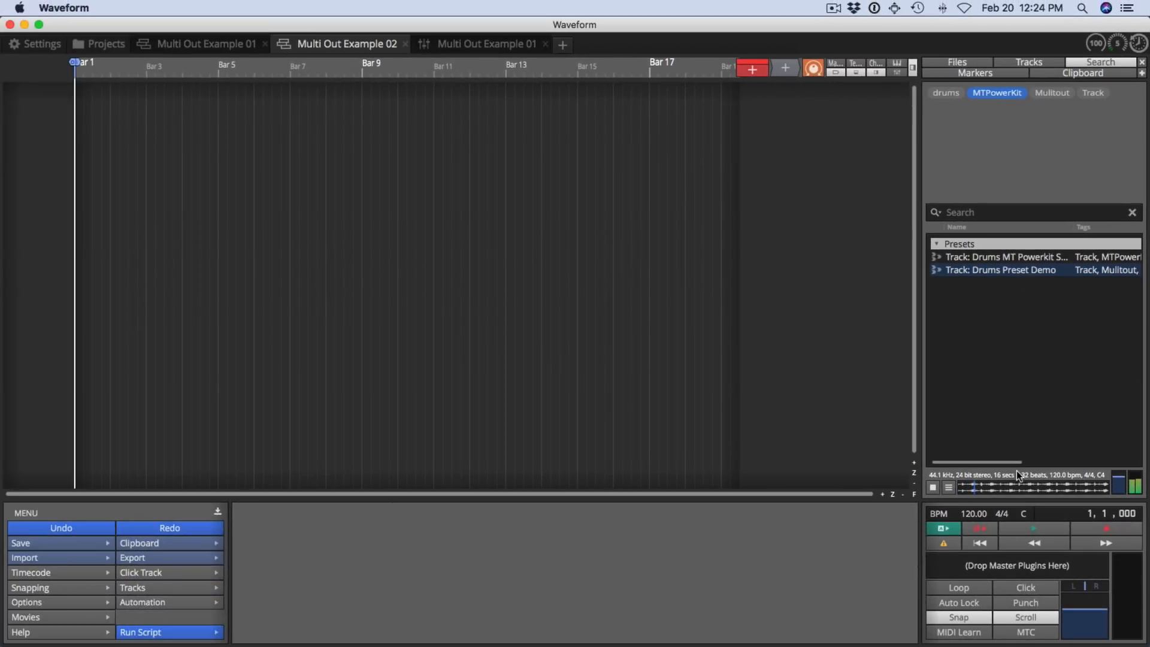
click(935, 487)
drag(957, 271, 50, 175)
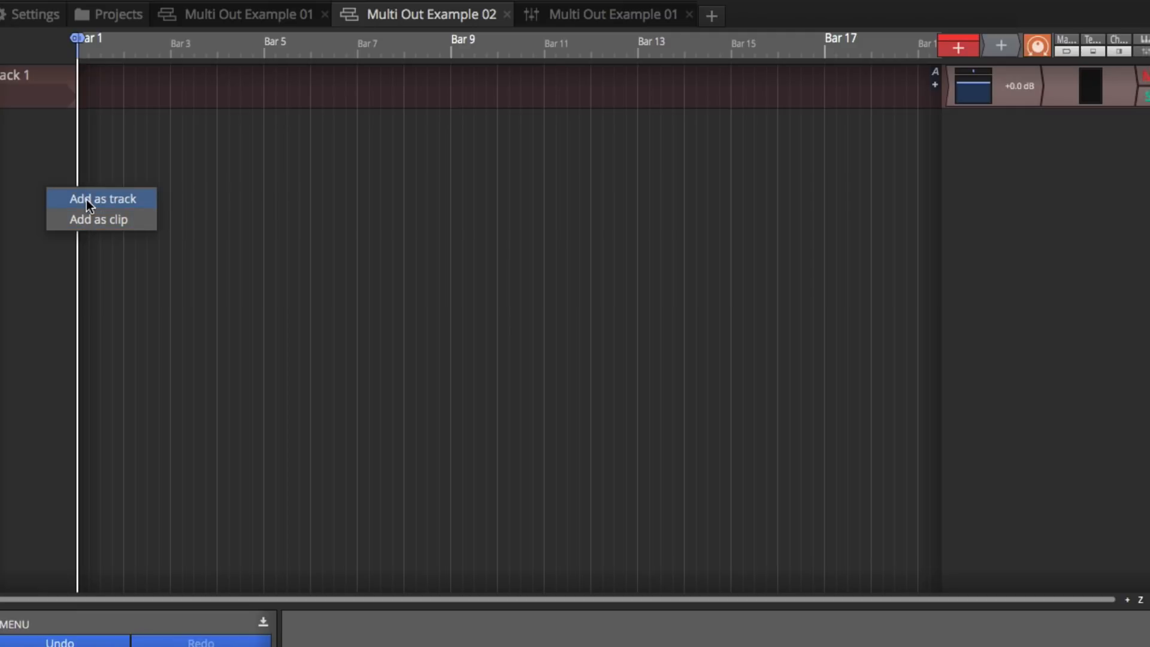
click(87, 200)
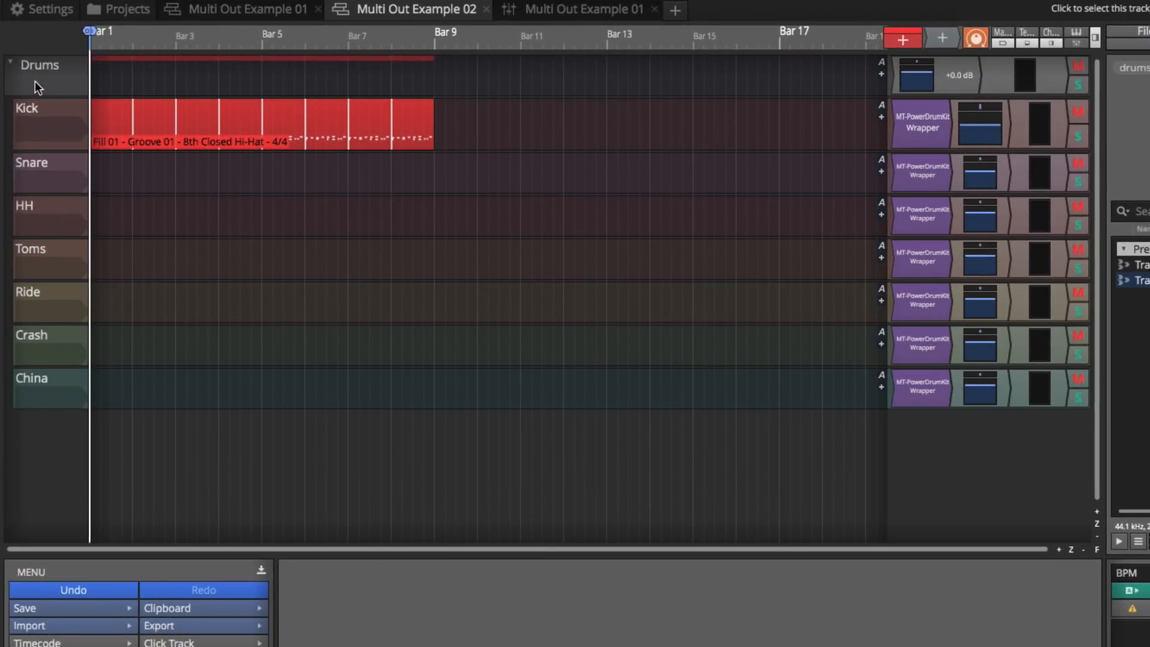
Step: Select the Kick track, play the loaded drum preset while showing the mixer, and stop playback
click(29, 103)
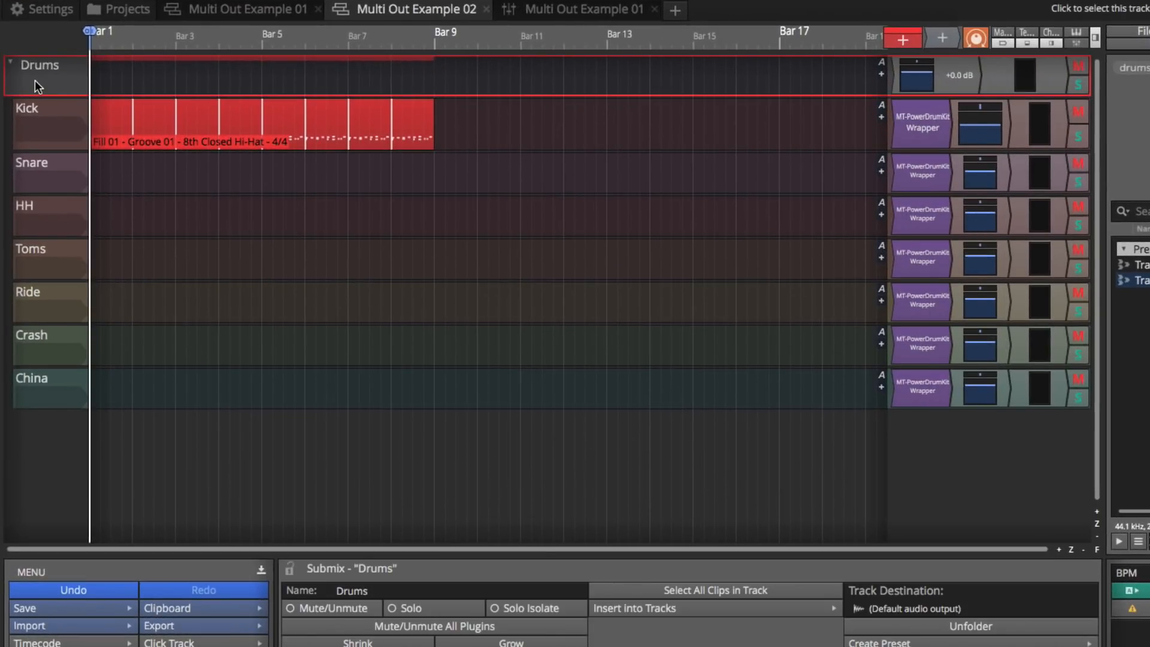
click(36, 109)
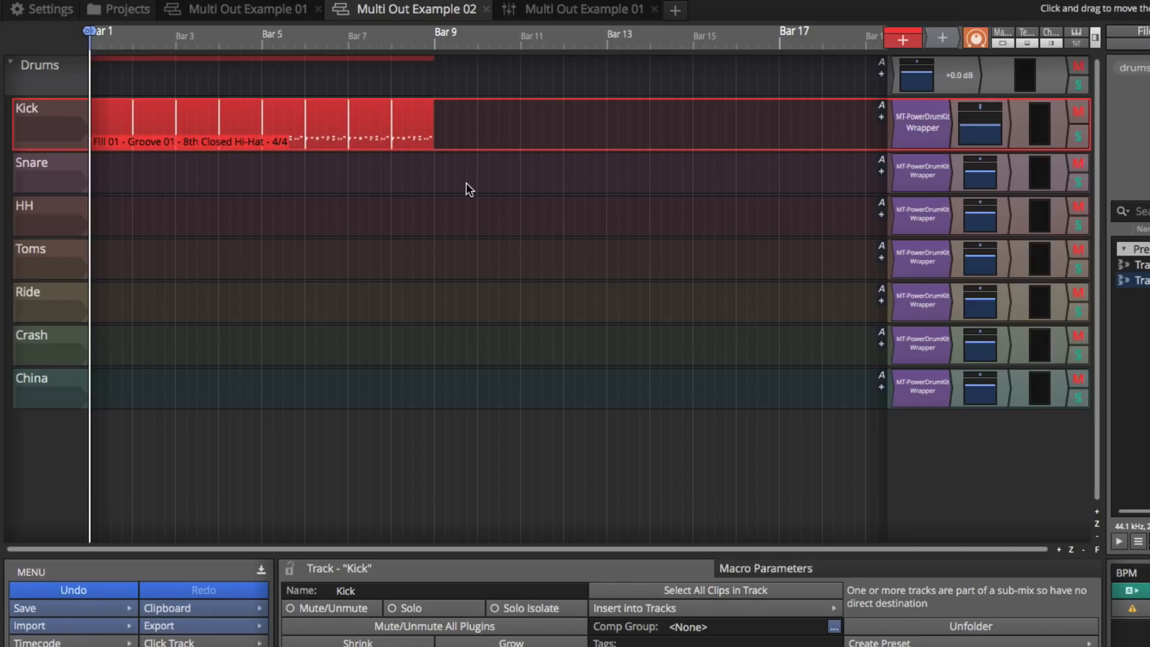
key(space)
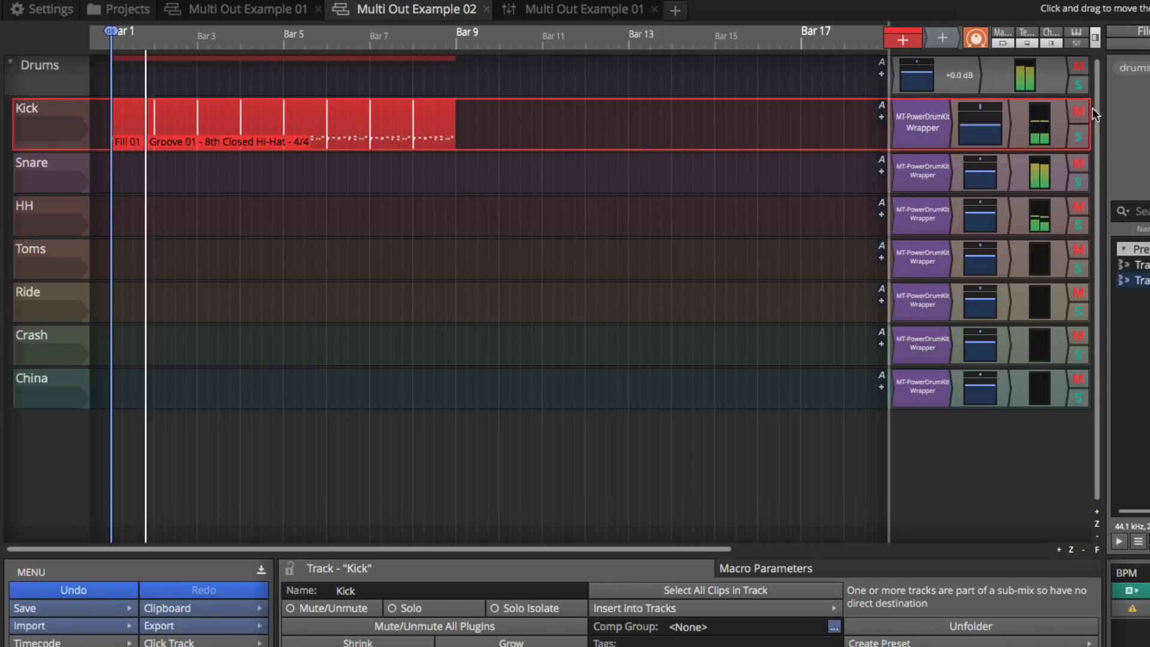
click(1076, 46)
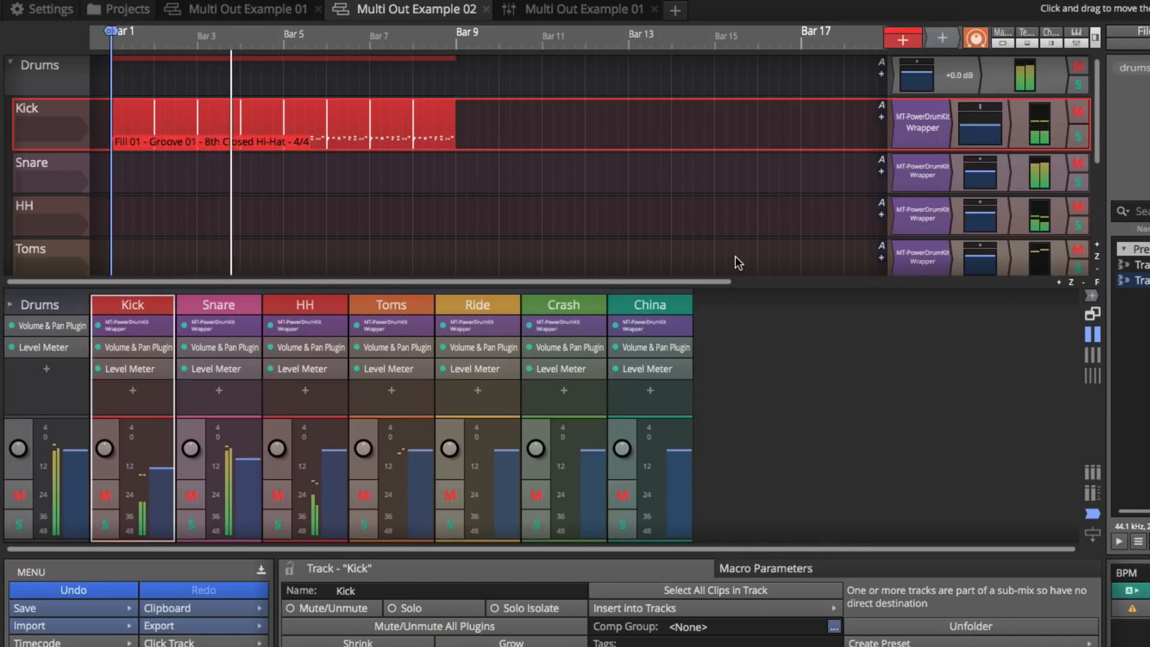
key(space)
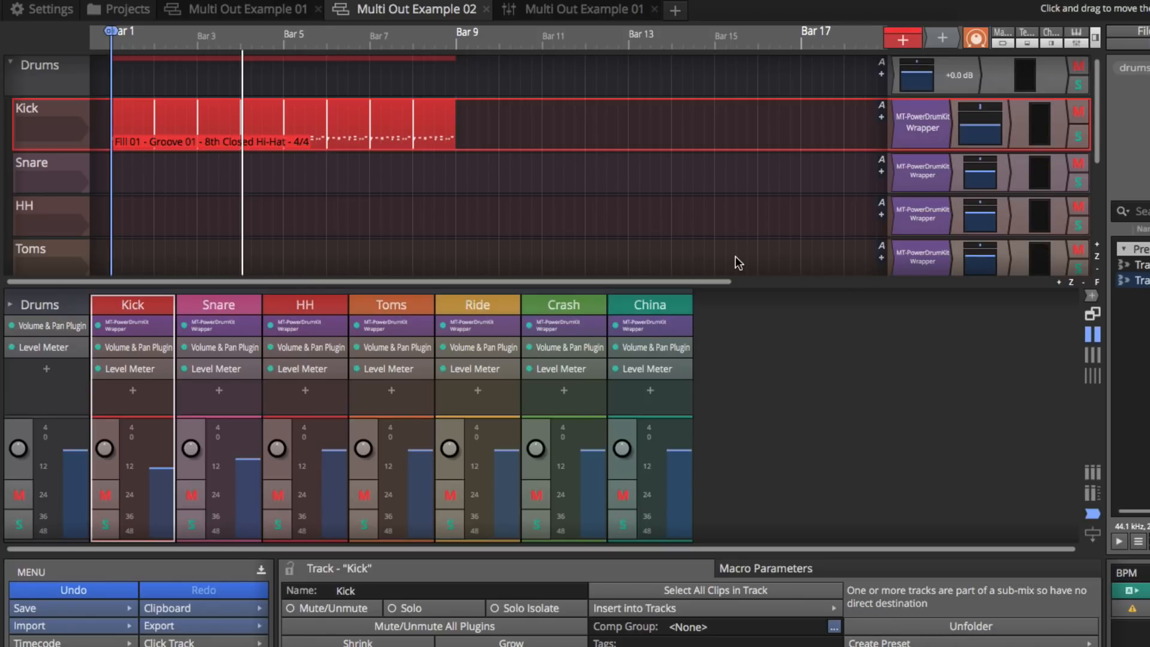
Step: Open the Kick track's MT-PowerDrumKit Wrapper rack and move the drum kit plugin closer to the rack's input side
double_click(930, 136)
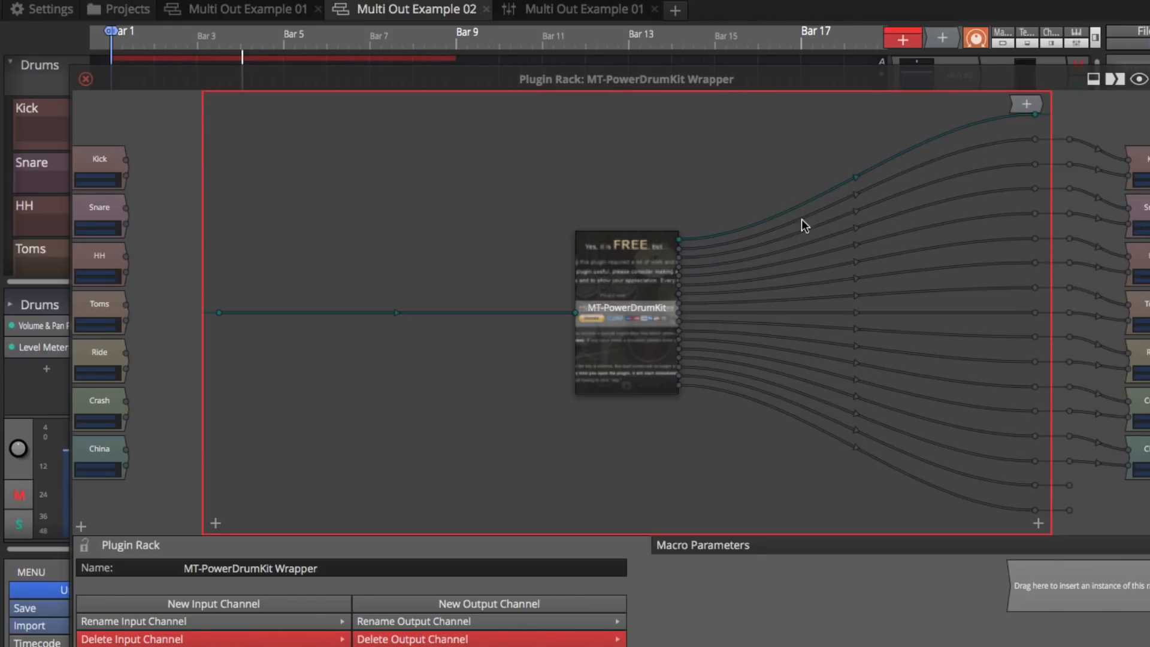
drag(670, 260, 408, 274)
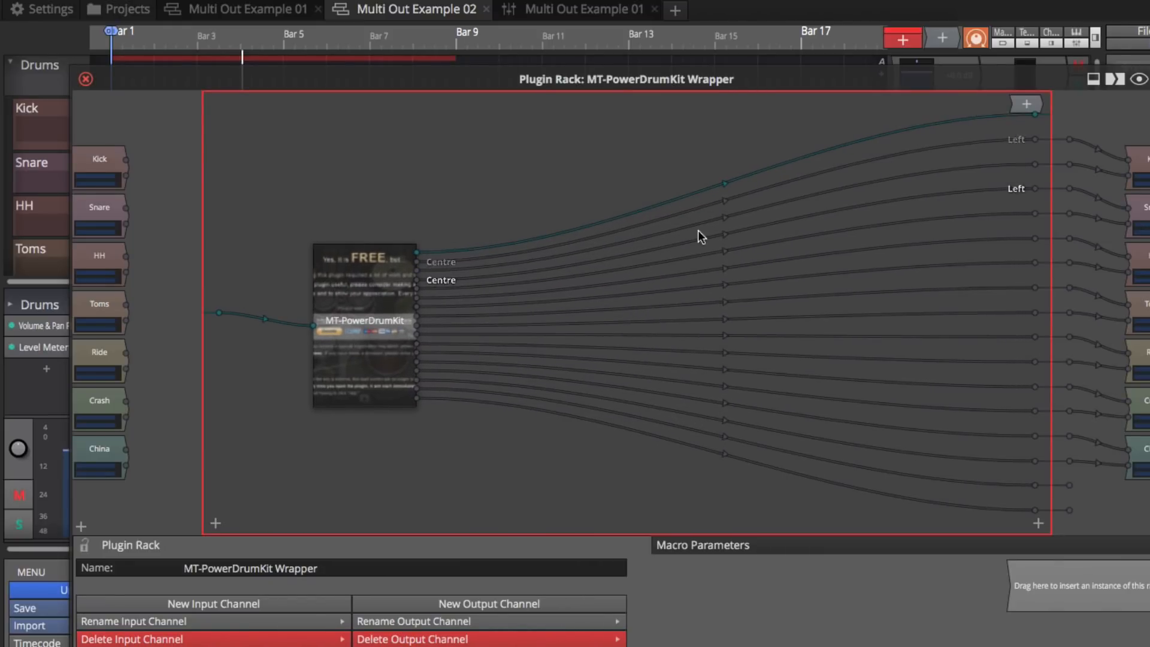